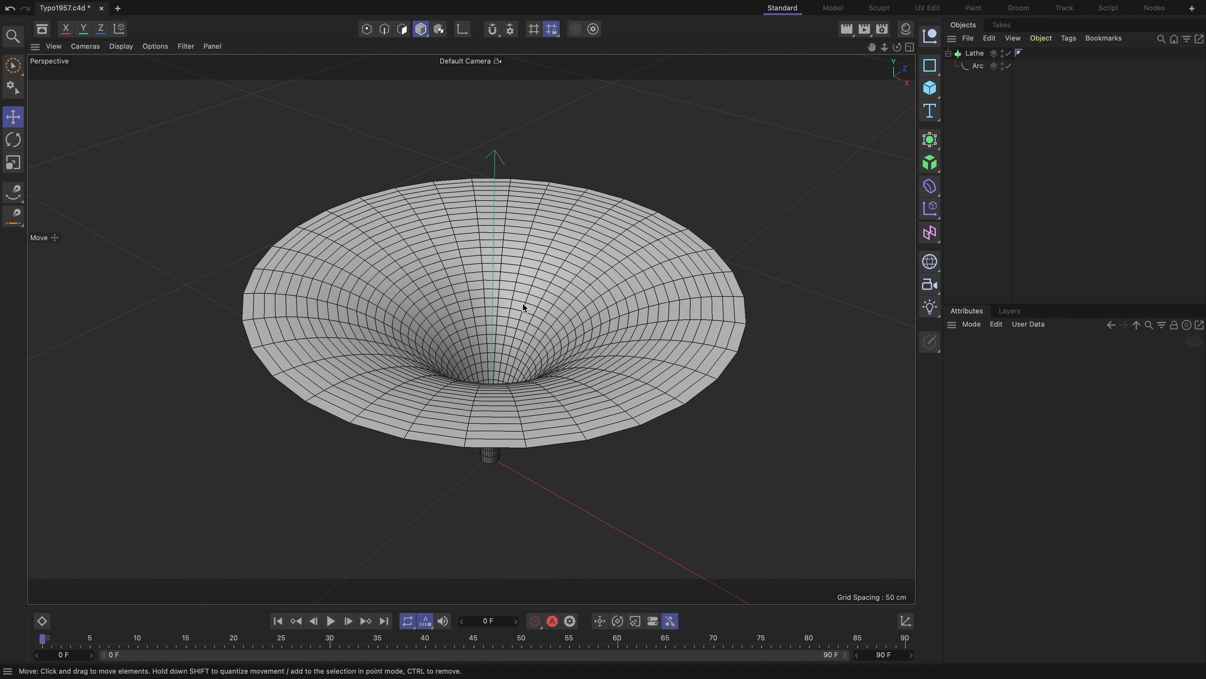
# Set the Lathe object's rotational Subdivision to 100.
pyautogui.click(684, 286)
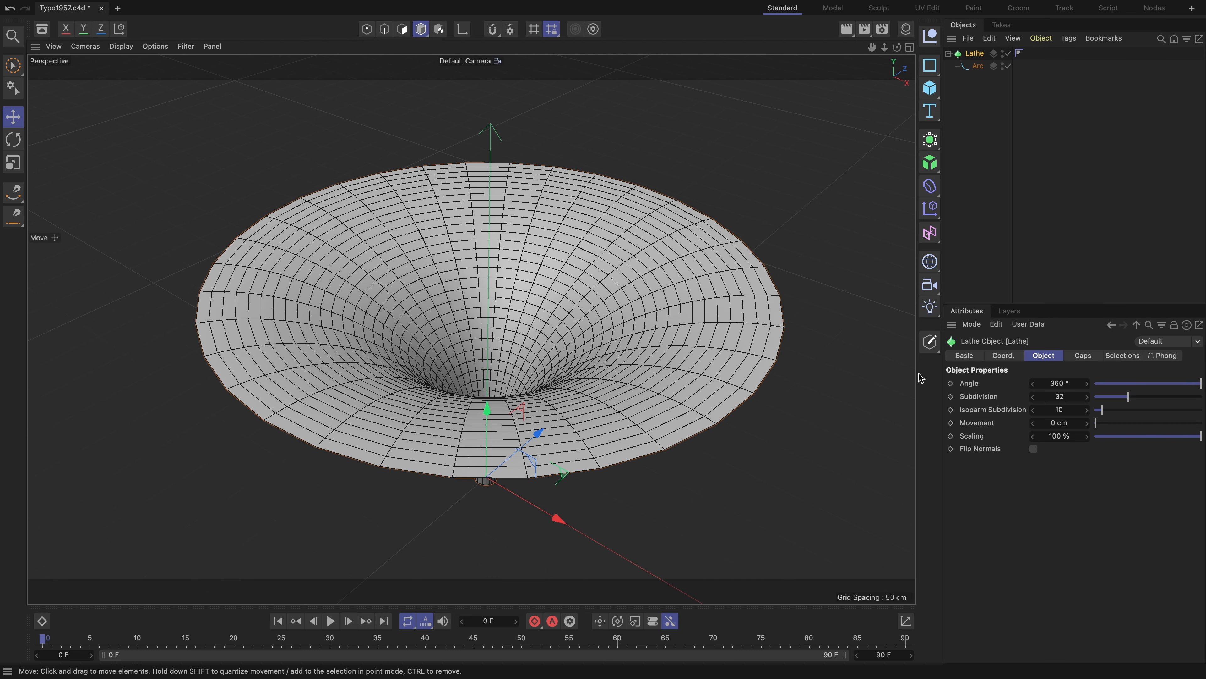
pyautogui.moveTo(1131, 399); pyautogui.dragTo(1203, 401)
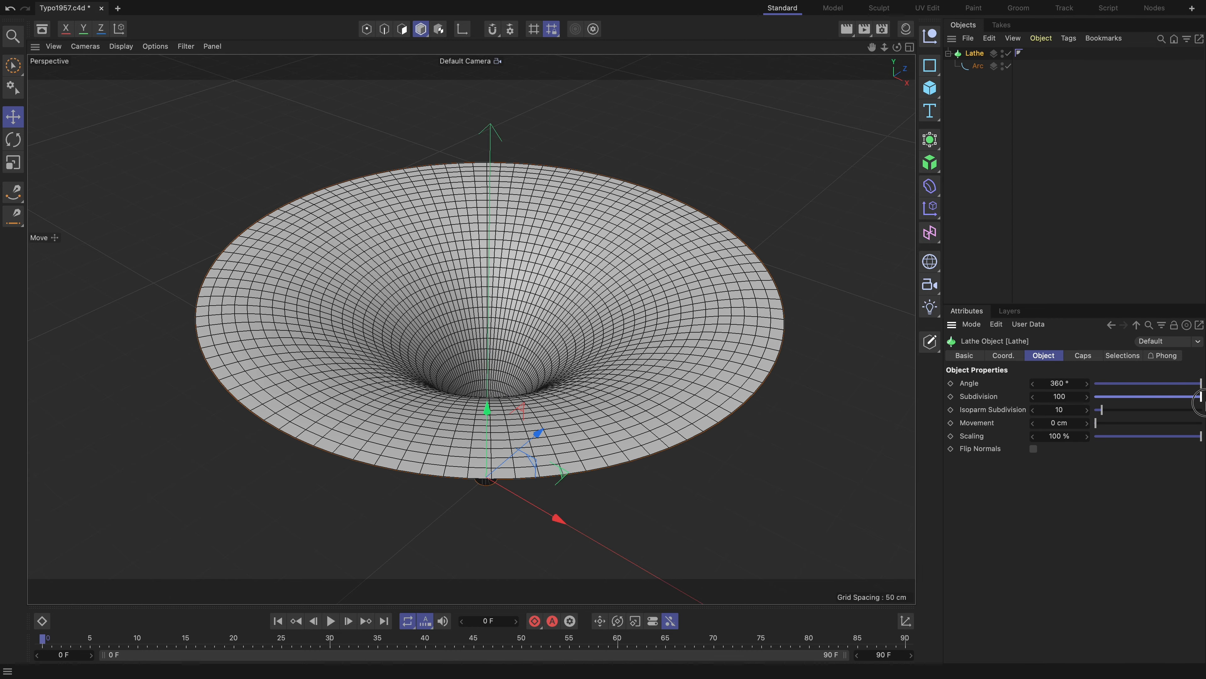
pyautogui.click(837, 296)
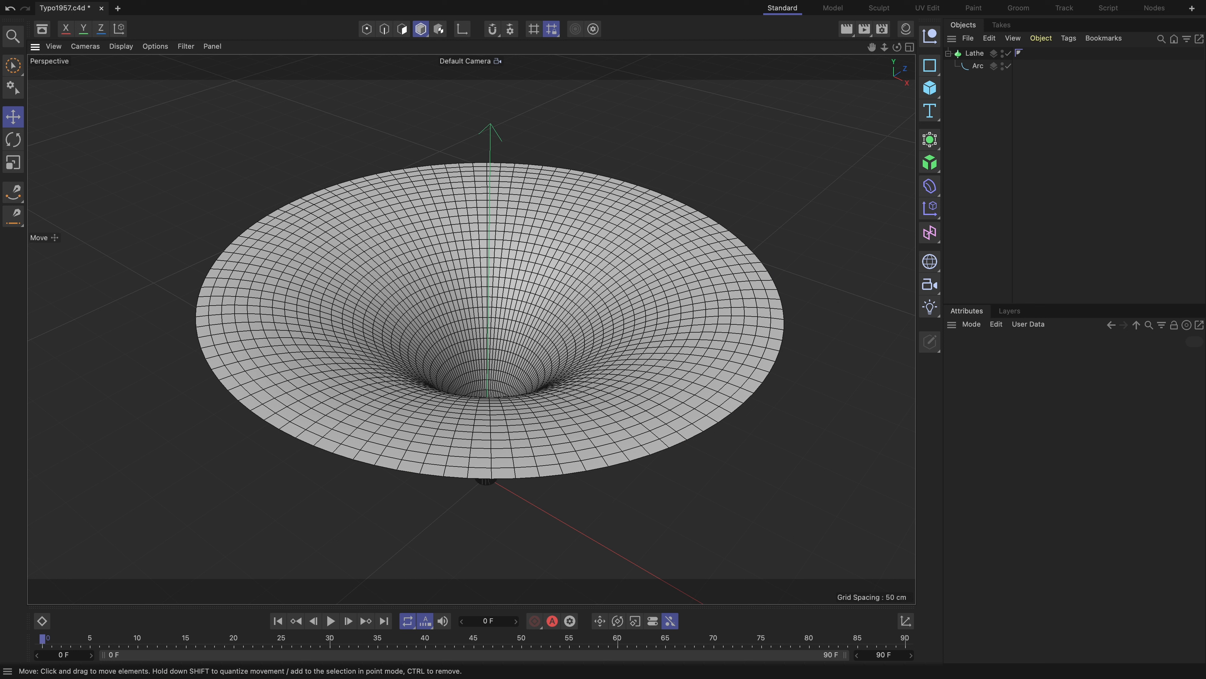
# Set the render output size to 1920 x 1080 pixels in the render settings.
pyautogui.click(882, 29)
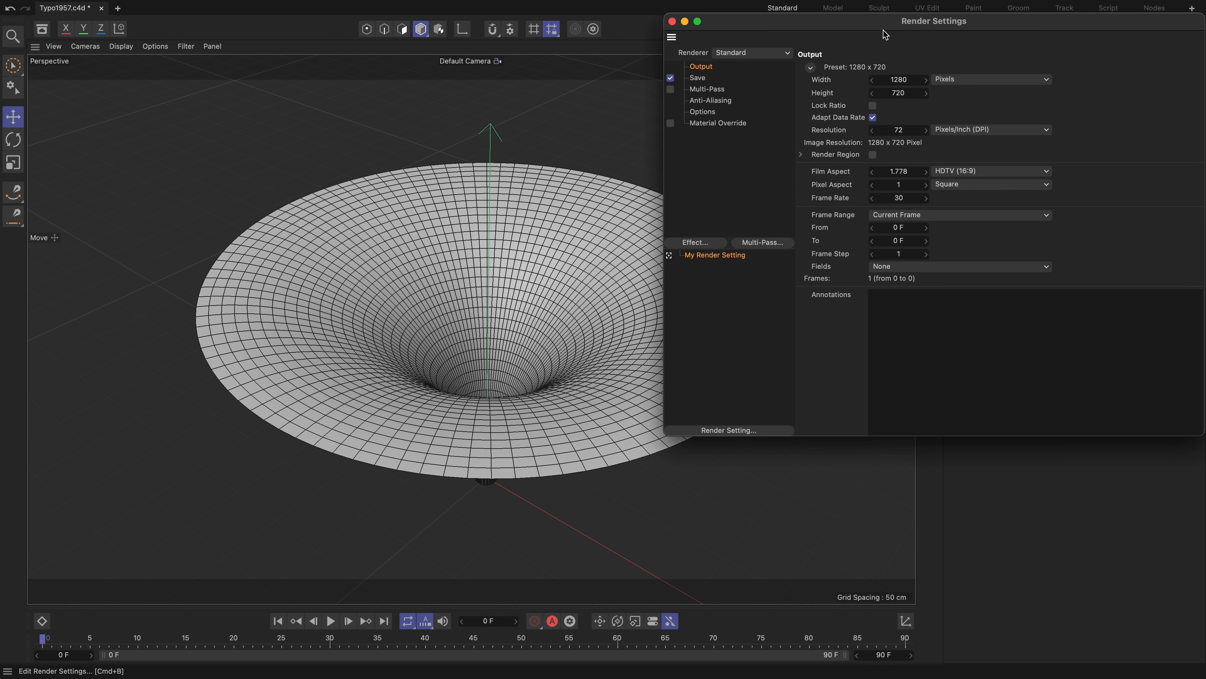
pyautogui.click(905, 81)
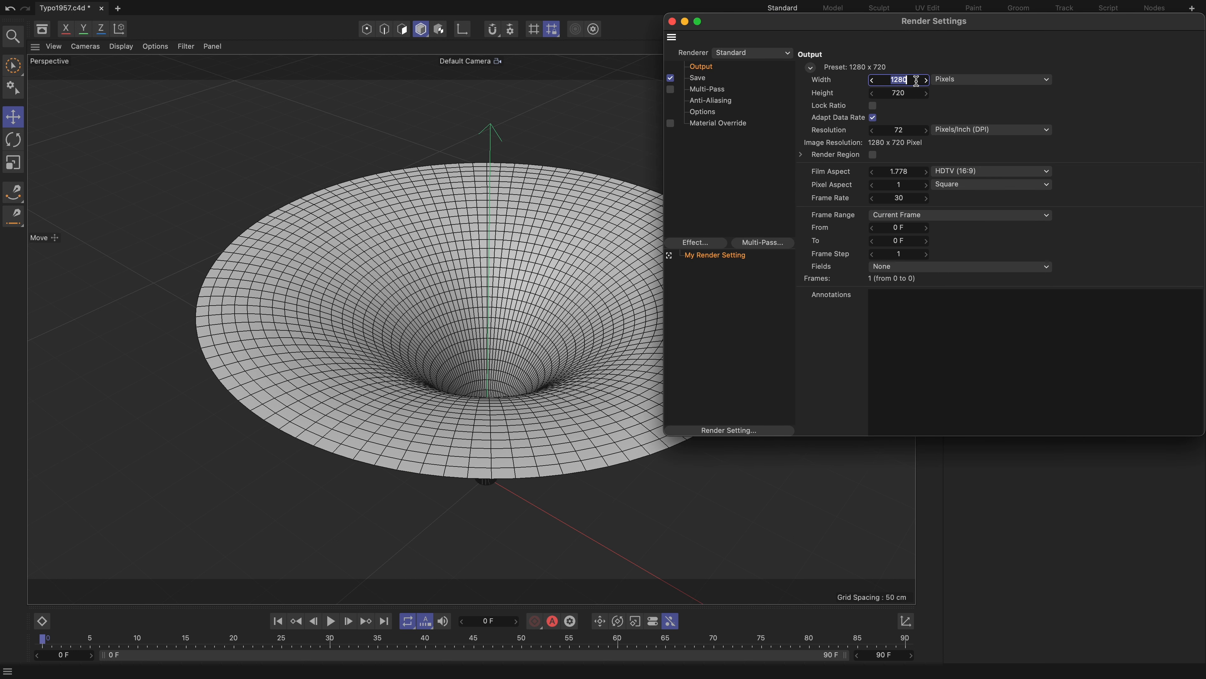
pyautogui.write('1')
pyautogui.click(900, 95)
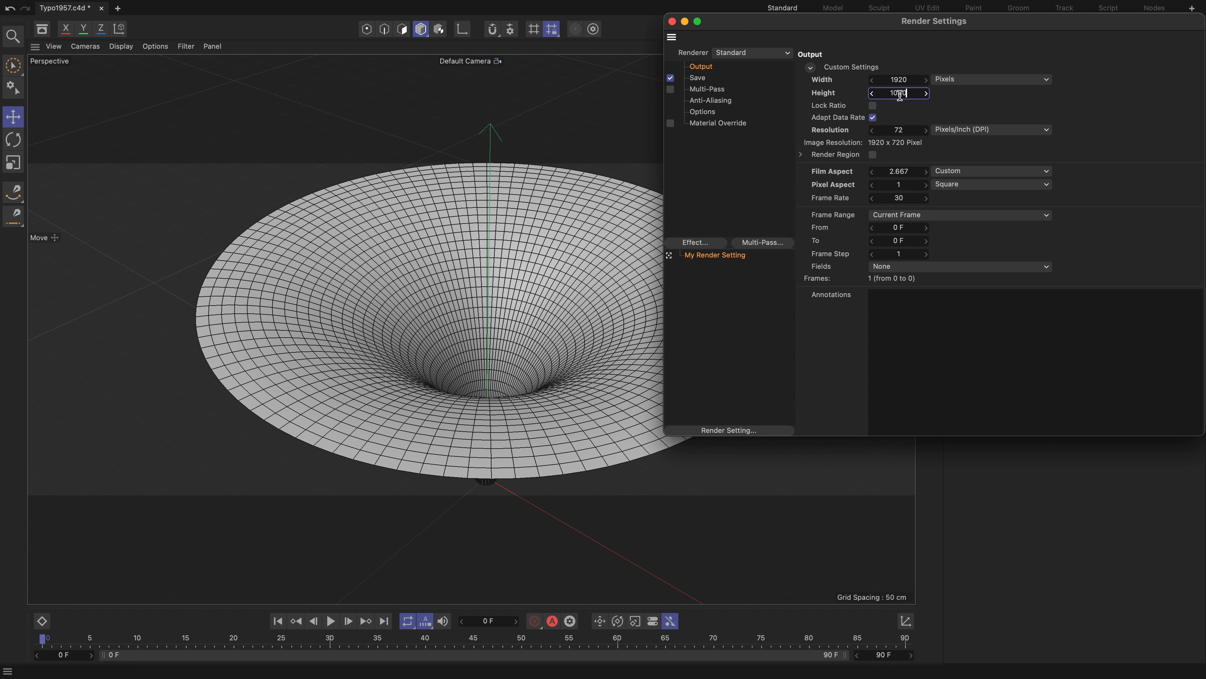
pyautogui.write('1080')
pyautogui.press('Return')
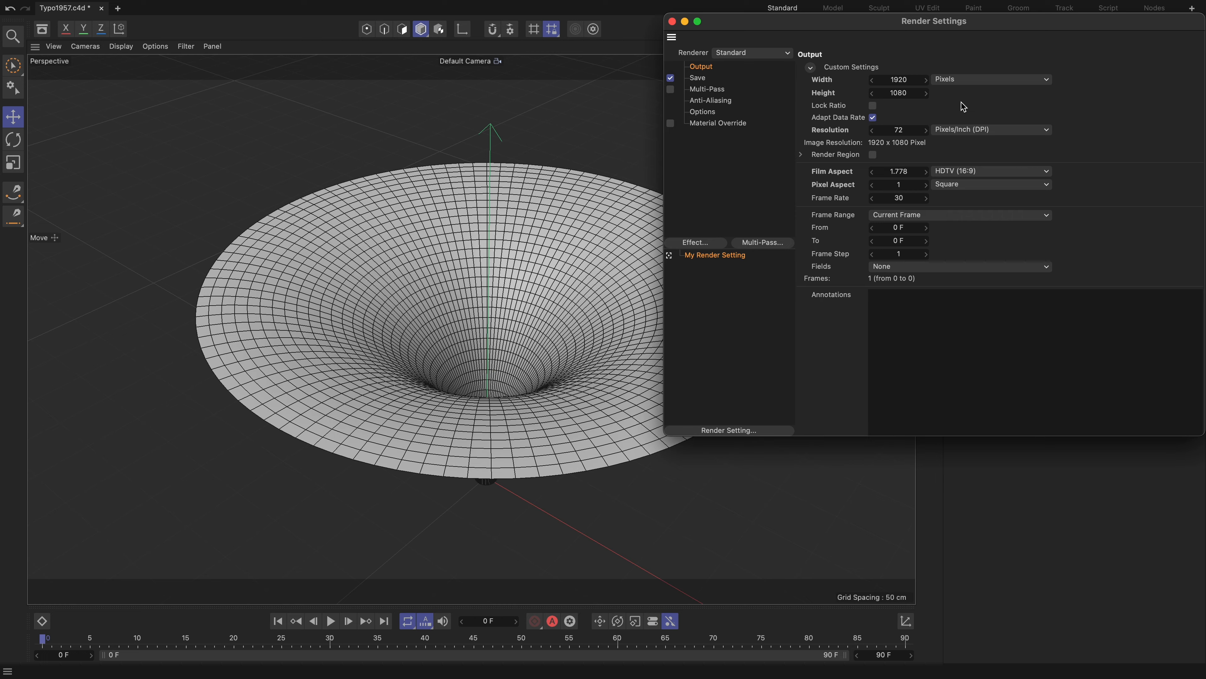
pyautogui.click(672, 22)
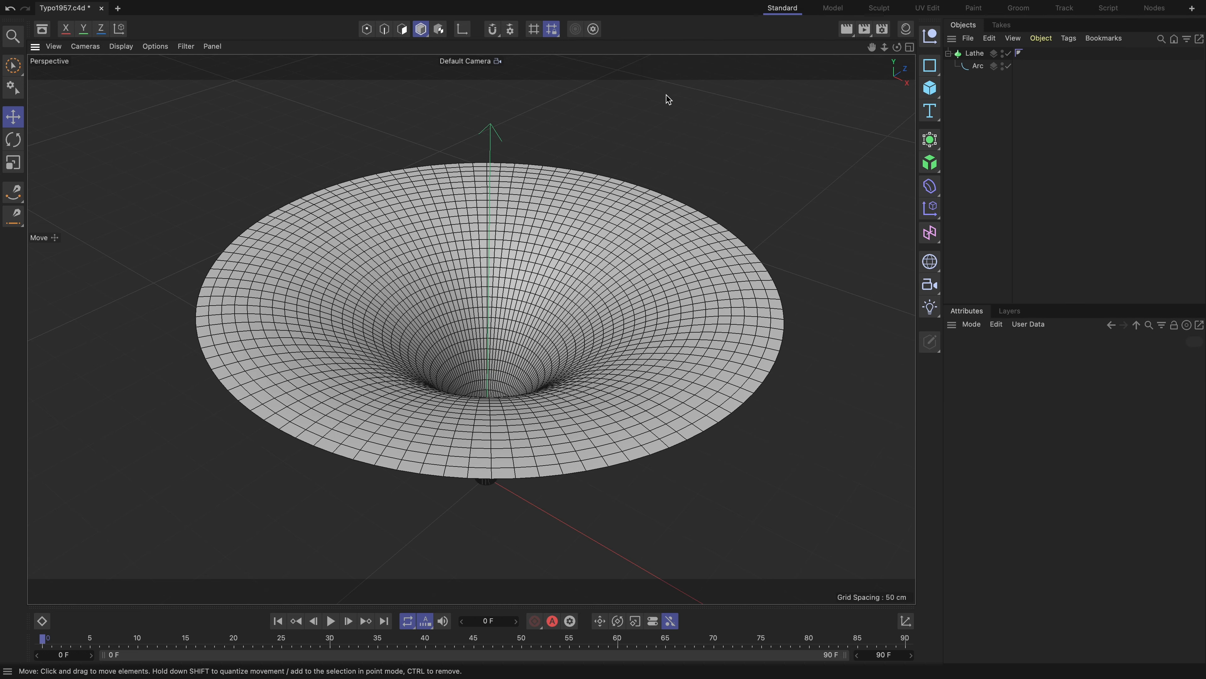
# Add a camera from a slightly steeper view of the funnel and look through it.
pyautogui.keyDown('alt'); pyautogui.moveTo(596, 245); pyautogui.dragTo(550, 275); pyautogui.keyUp('alt')
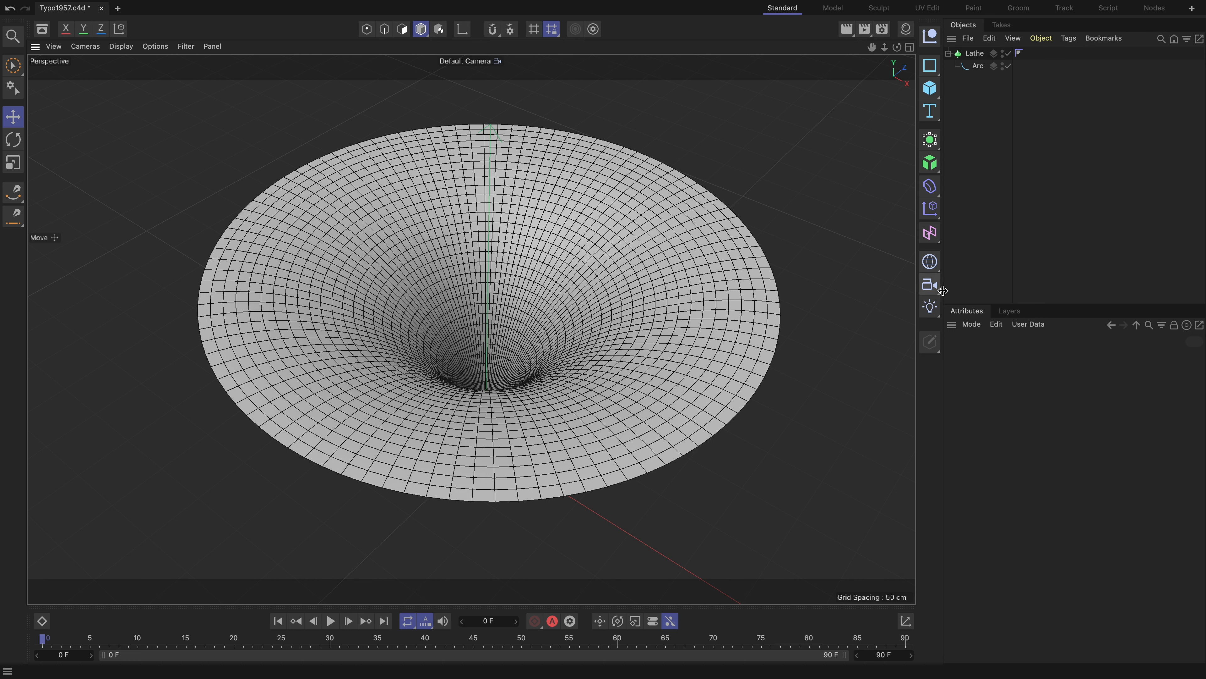
pyautogui.moveTo(929, 284); pyautogui.dragTo(1013, 306)
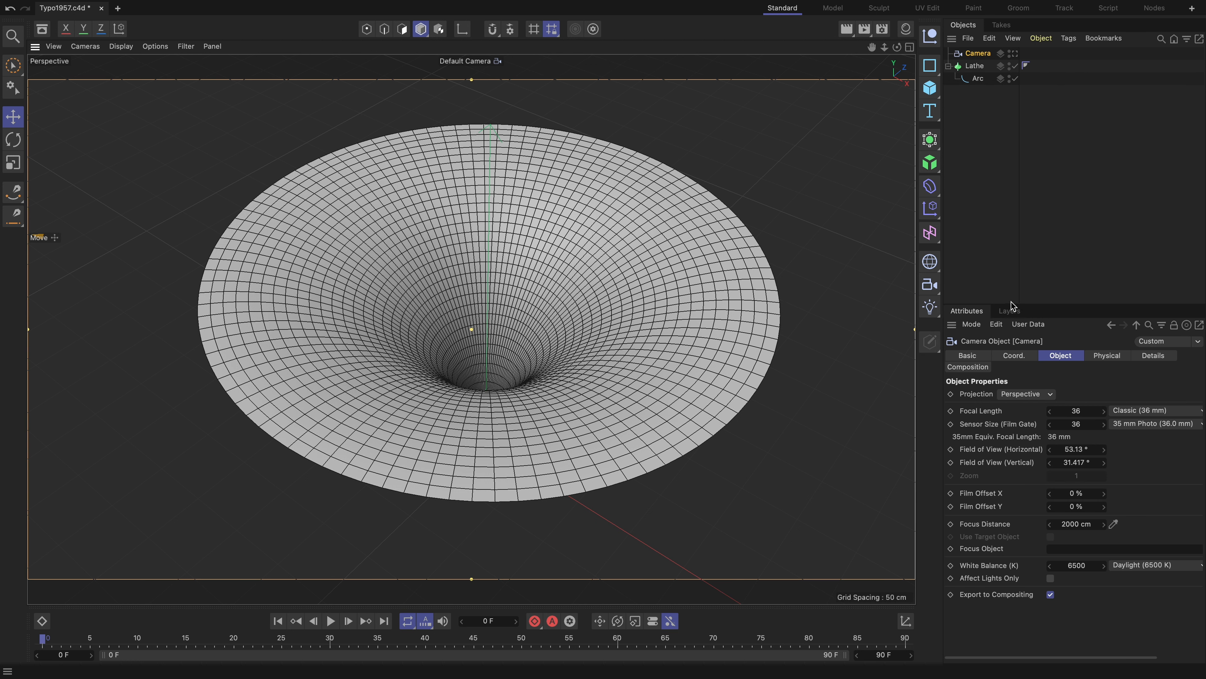
pyautogui.click(1015, 54)
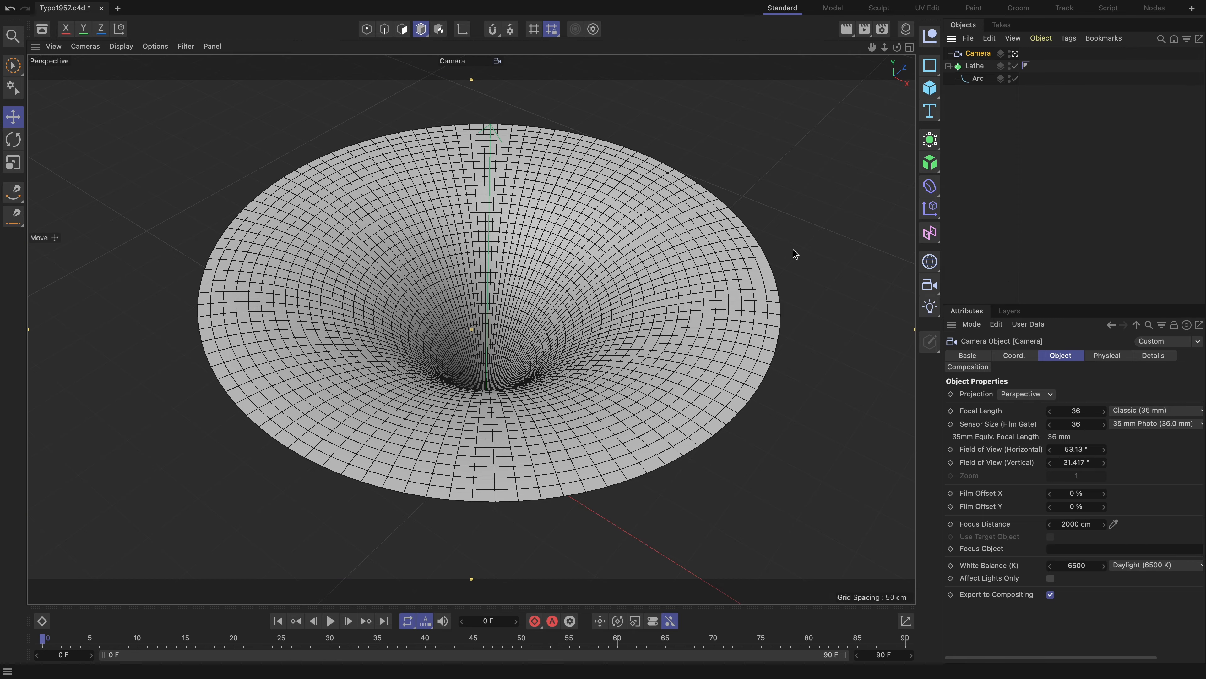
# Move the camera closer so the funnel surface fills the frame, with its hole centred horizontally just below the middle.
pyautogui.scroll(6, 587, 296)
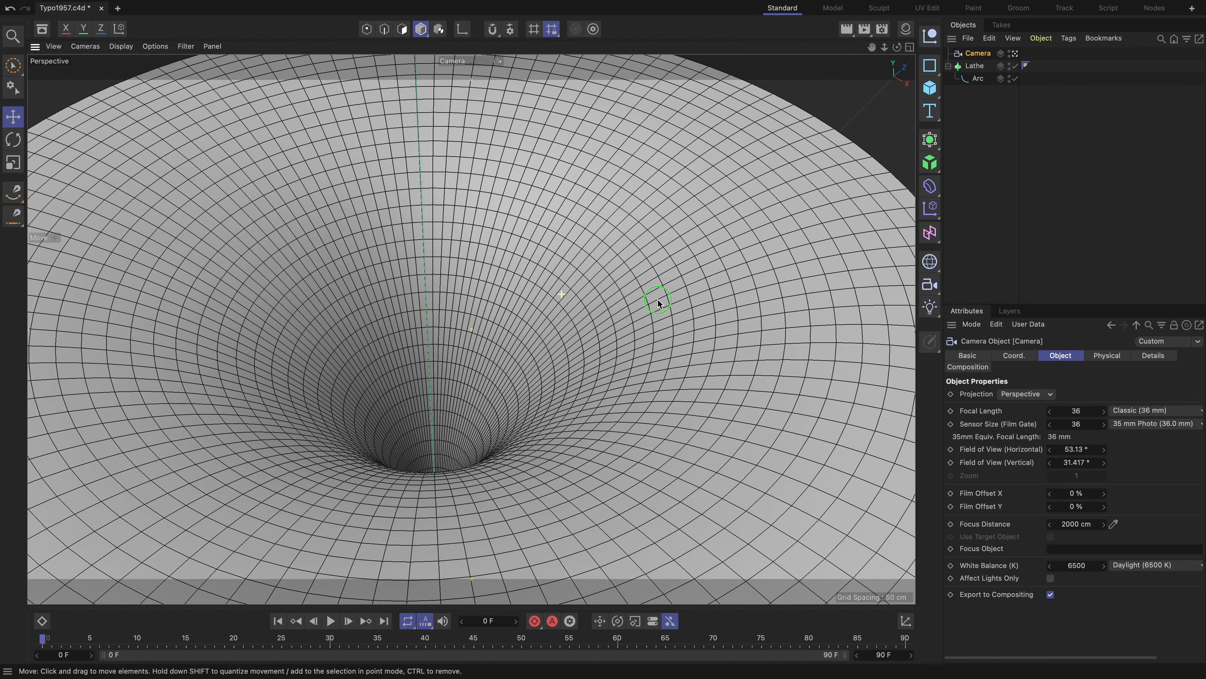
pyautogui.keyDown('alt'); pyautogui.moveTo(659, 299); pyautogui.dragTo(655, 299, button='right'); pyautogui.keyUp('alt')
pyautogui.keyDown('alt'); pyautogui.moveTo(655, 299); pyautogui.dragTo(664, 248, button='middle'); pyautogui.keyUp('alt')
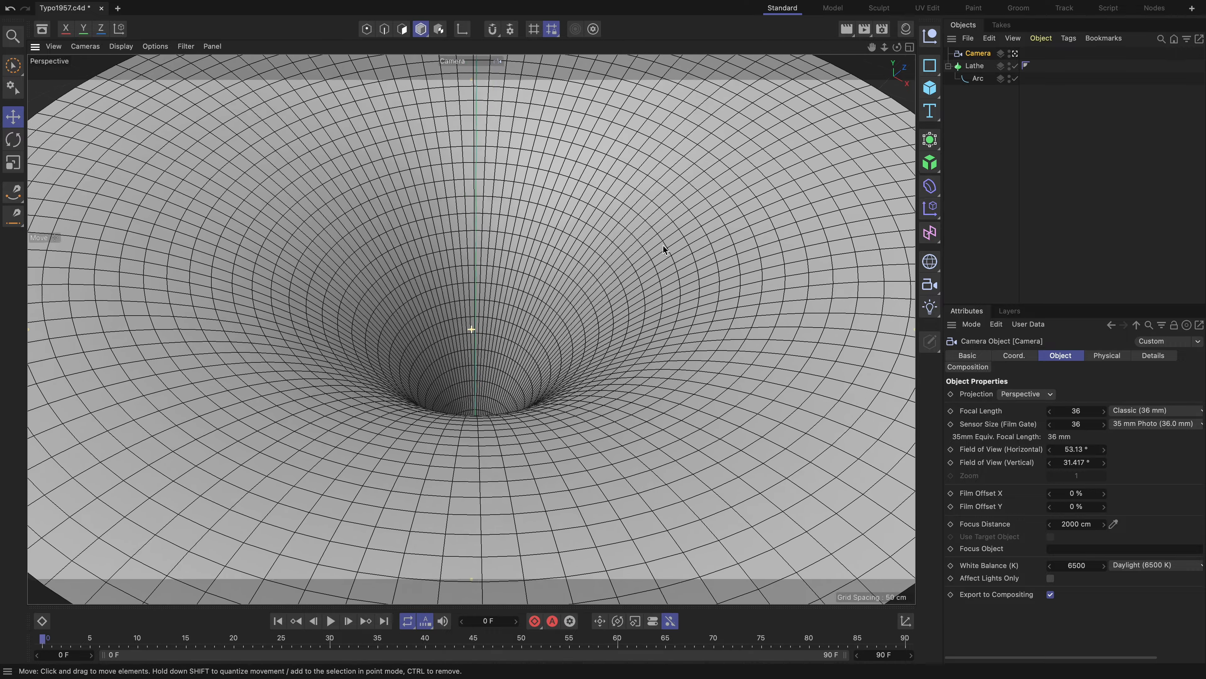
pyautogui.keyDown('alt'); pyautogui.moveTo(663, 250); pyautogui.dragTo(603, 253); pyautogui.keyUp('alt')
pyautogui.moveTo(582, 327)
pyautogui.keyDown('alt'); pyautogui.mouseDown()
pyautogui.moveTo(577, 318)
pyautogui.moveTo(586, 329)
pyautogui.mouseUp(); pyautogui.keyUp('alt')
pyautogui.keyDown('alt'); pyautogui.moveTo(584, 324); pyautogui.dragTo(578, 311, button='middle'); pyautogui.keyUp('alt')
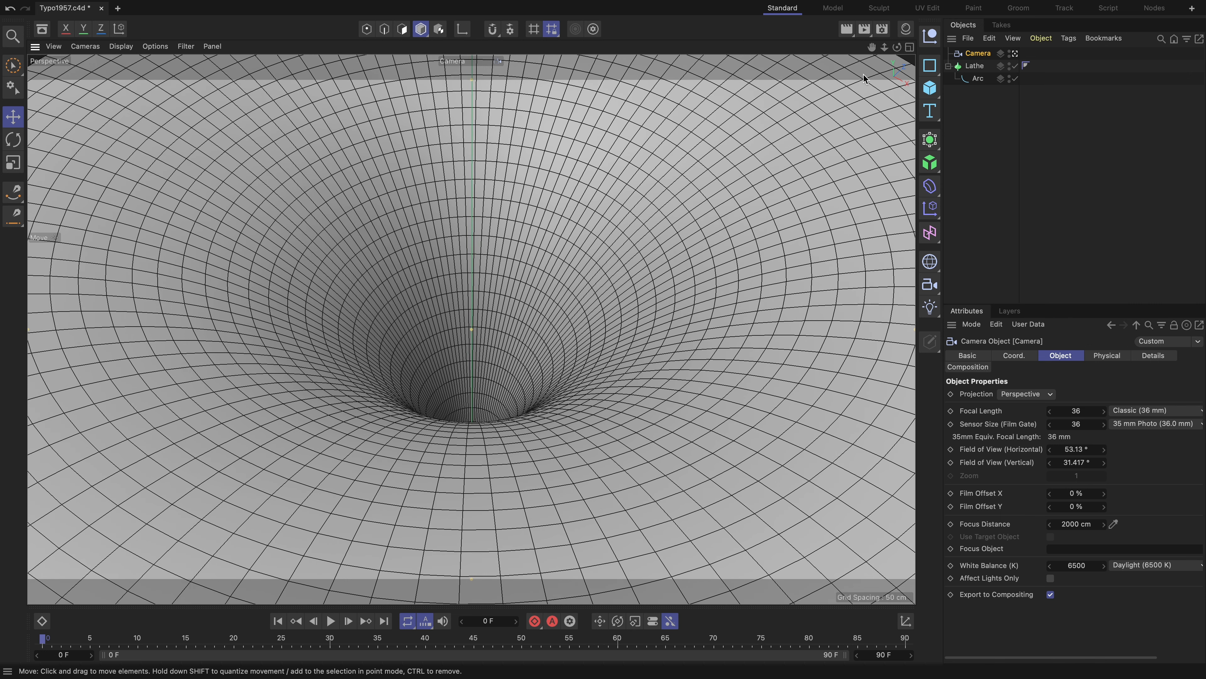
# Create a new PBR material with Reflectance turned off and Luminance turned on.
pyautogui.click(906, 28)
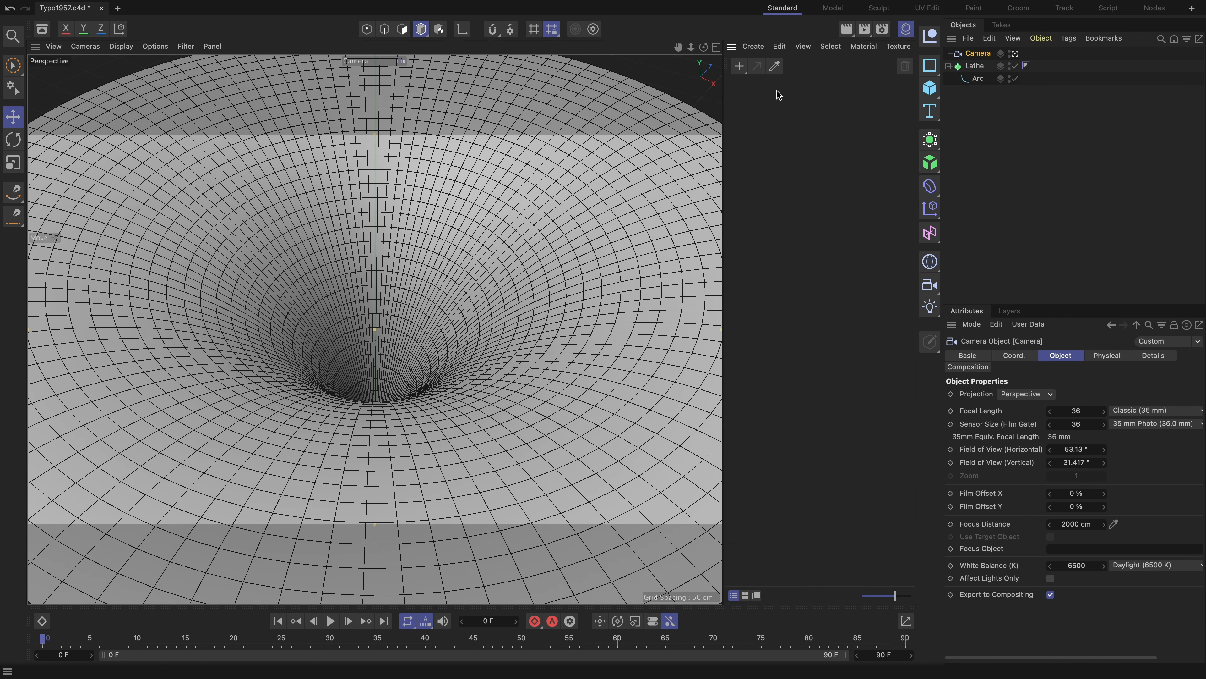
pyautogui.click(755, 47)
pyautogui.moveTo(778, 80)
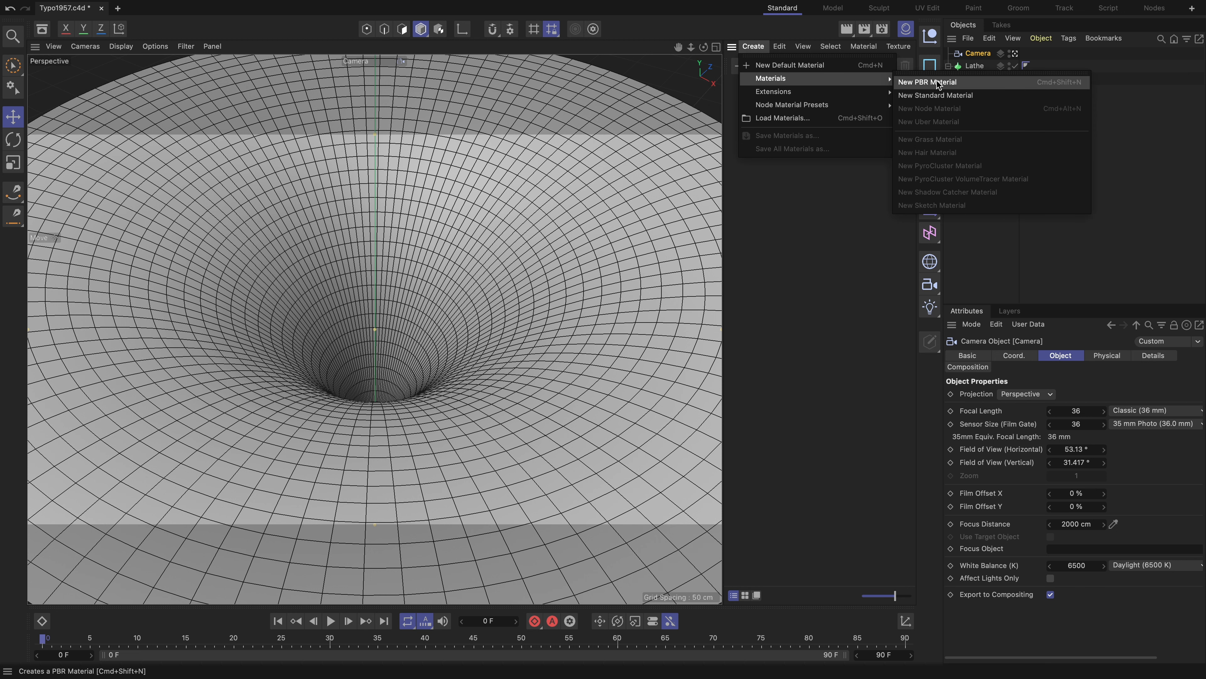
pyautogui.click(954, 85)
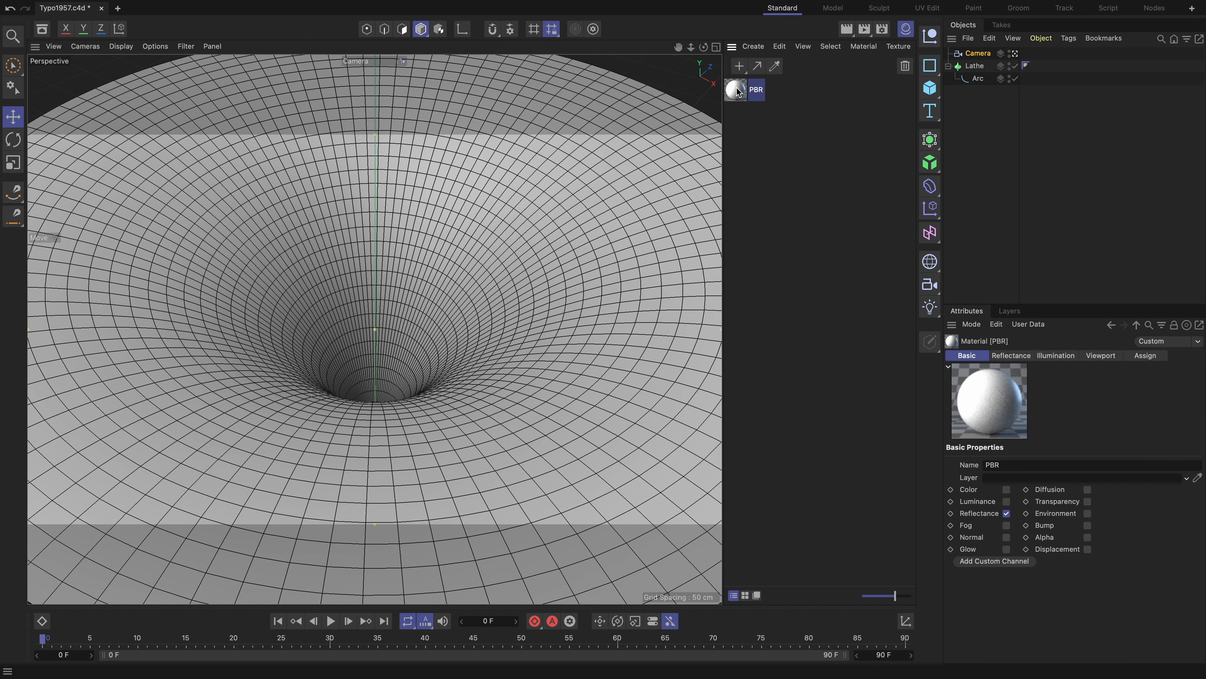
pyautogui.click(1005, 514)
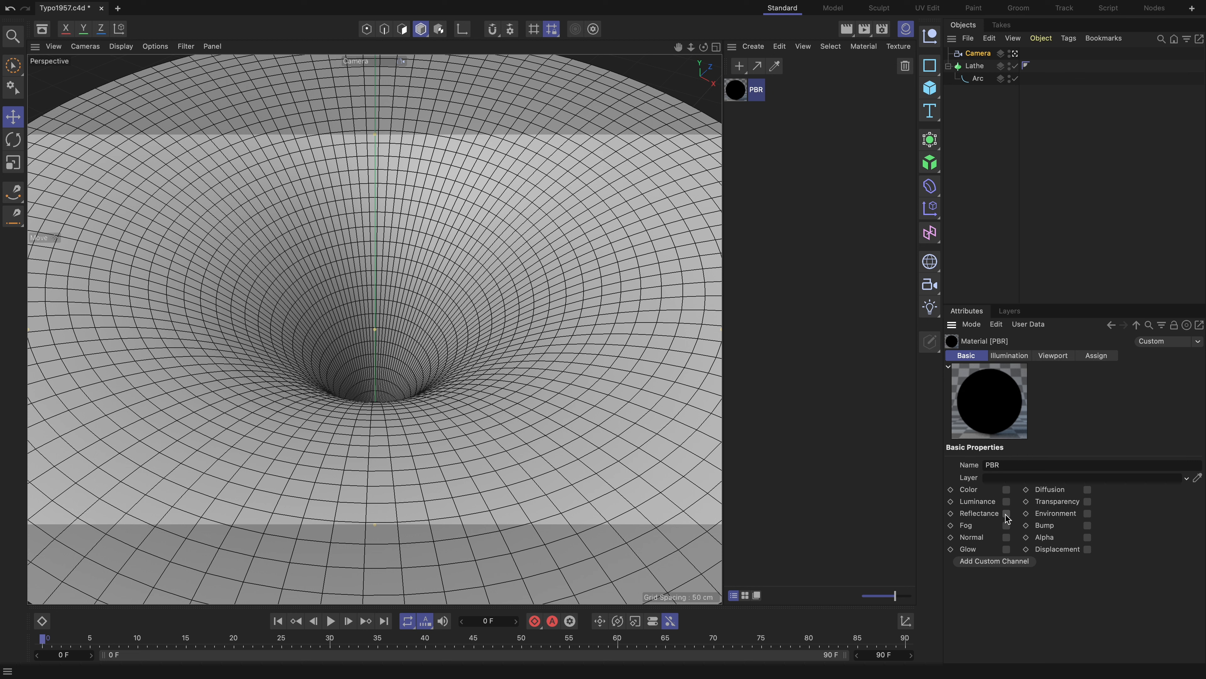
pyautogui.click(1007, 502)
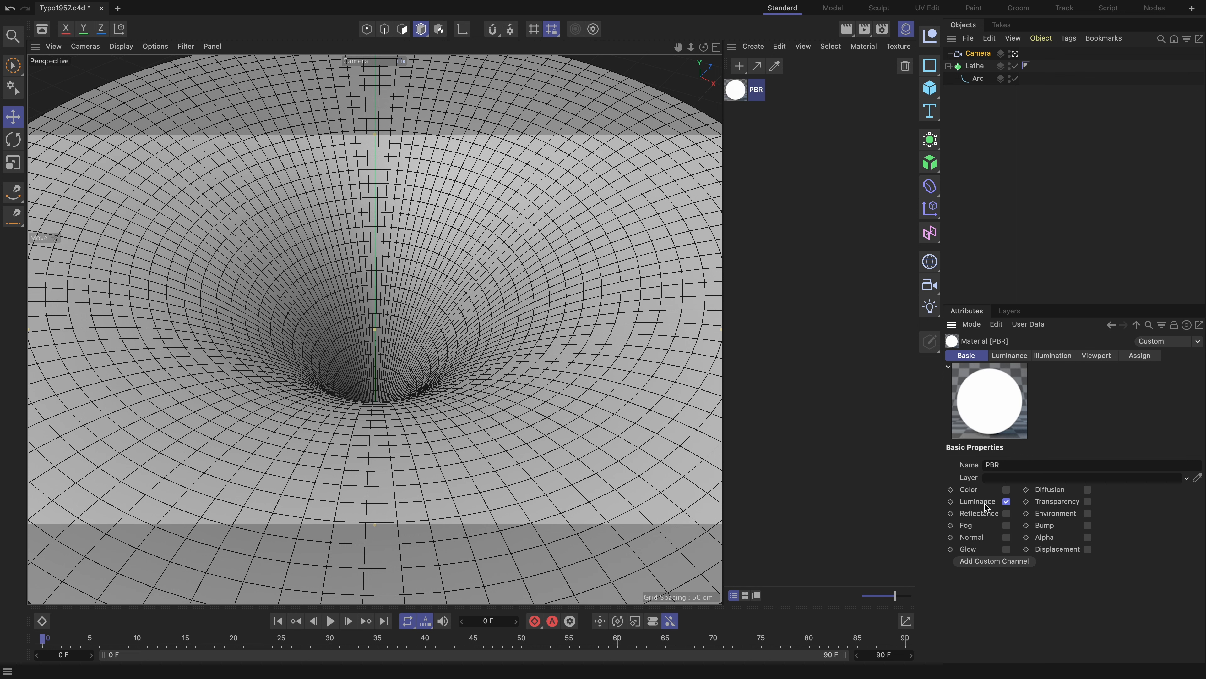
# Load Typo1957.psd as the material's luminance texture, copying it to the project location, and apply the material to the Lathe.
pyautogui.click(1010, 356)
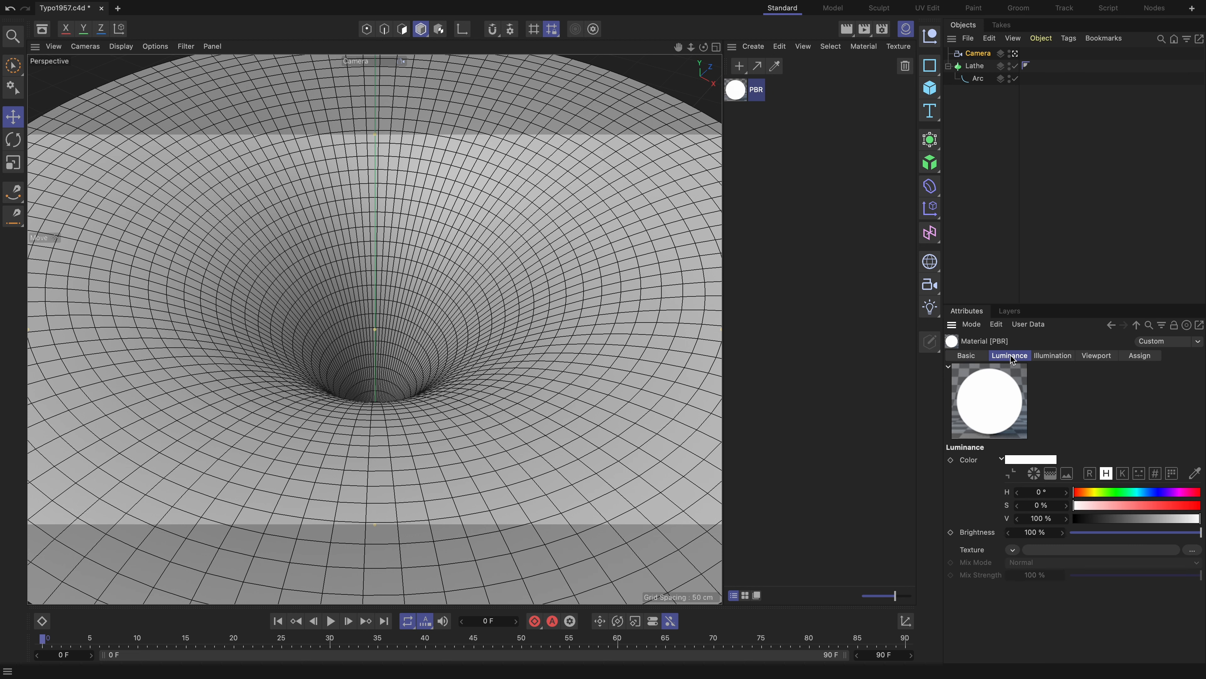
pyautogui.click(1192, 549)
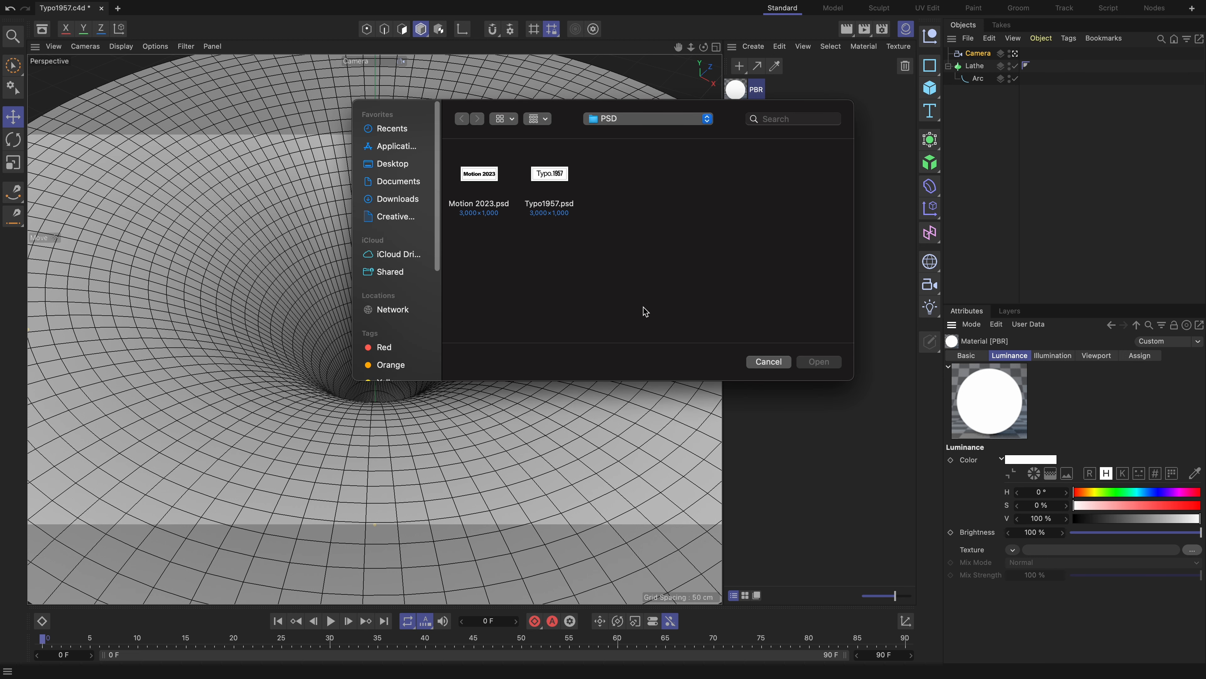
pyautogui.click(548, 181)
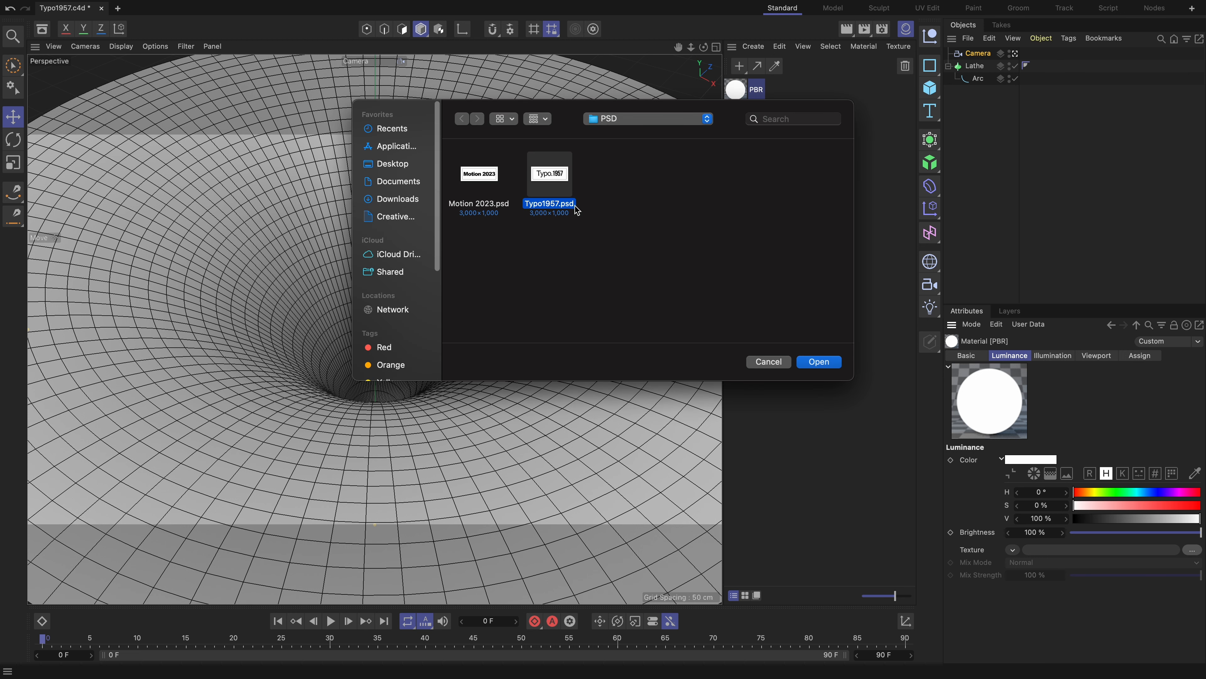
pyautogui.click(819, 362)
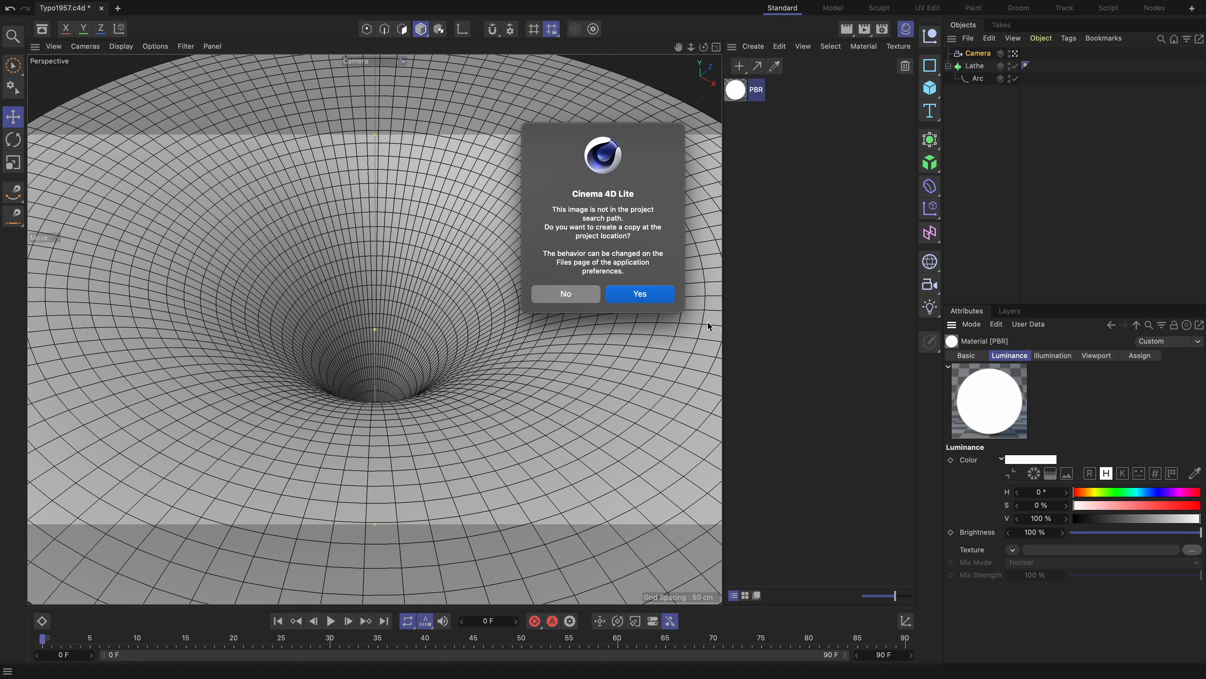
pyautogui.click(654, 299)
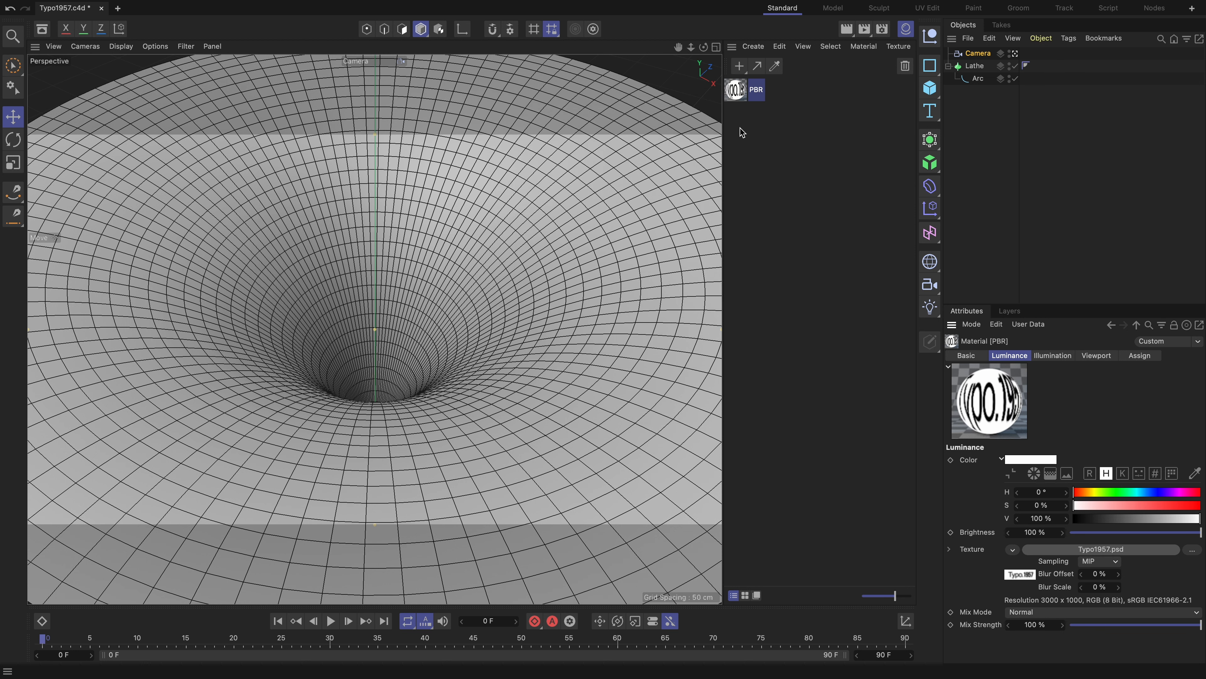
pyautogui.moveTo(737, 92); pyautogui.dragTo(979, 71)
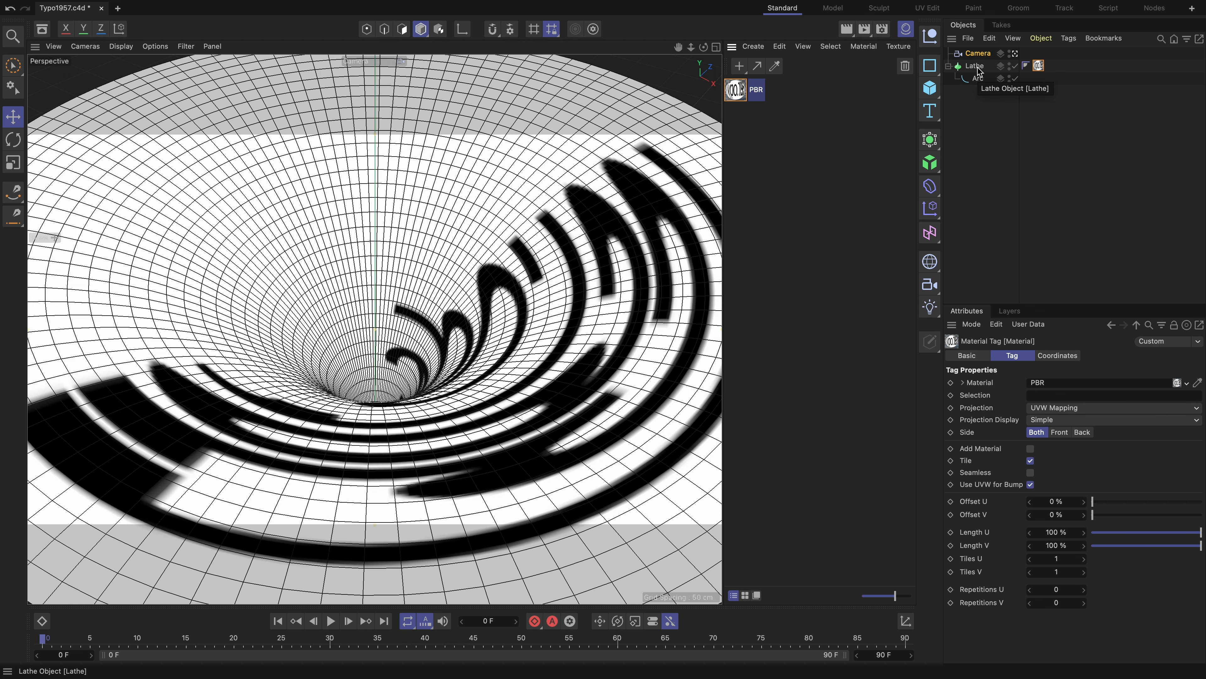
# Set the Lathe material tag's Length U to 25 % and Length V to 5 %.
pyautogui.moveTo(1192, 540); pyautogui.dragTo(1152, 536)
pyautogui.doubleClick(1068, 532)
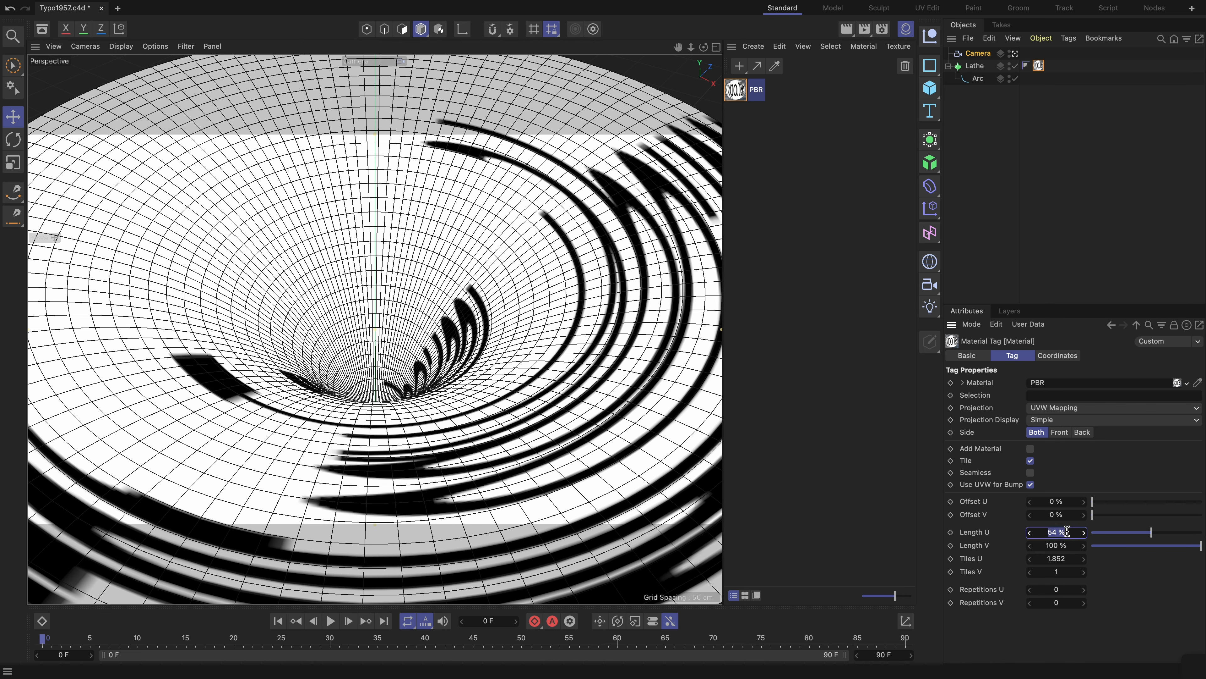
pyautogui.write('25')
pyautogui.press('Return')
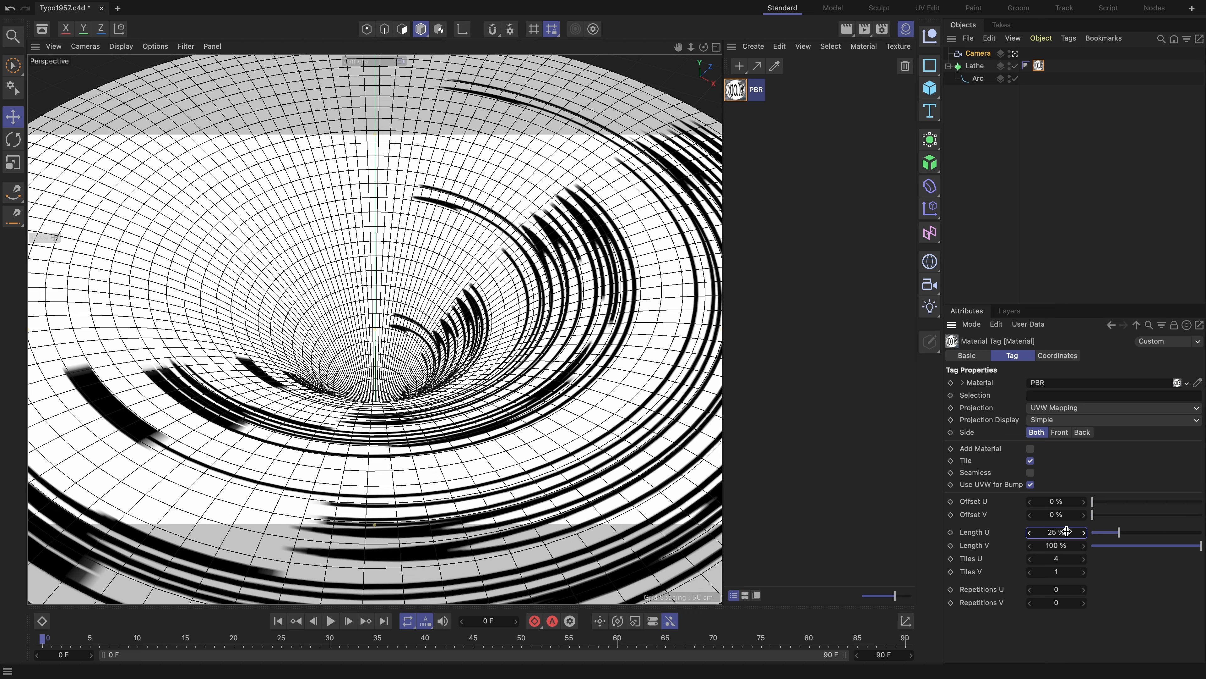
pyautogui.moveTo(1189, 548); pyautogui.dragTo(1108, 548)
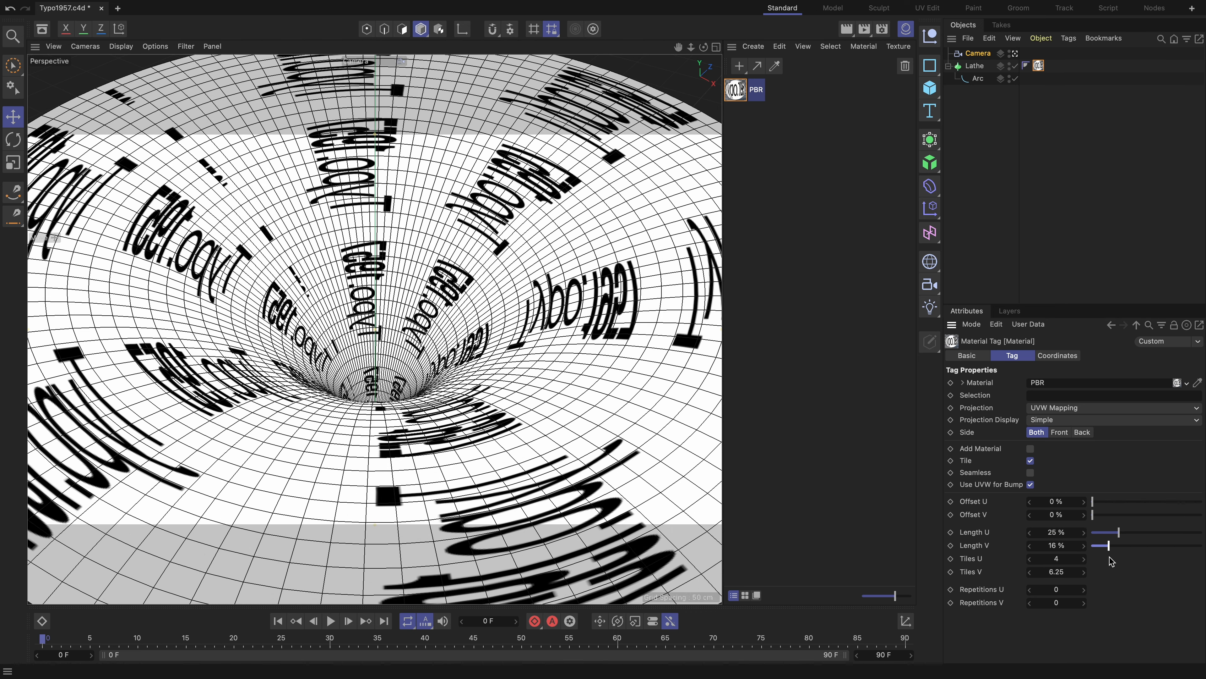
pyautogui.click(1069, 545)
pyautogui.write('5')
pyautogui.press('Return')
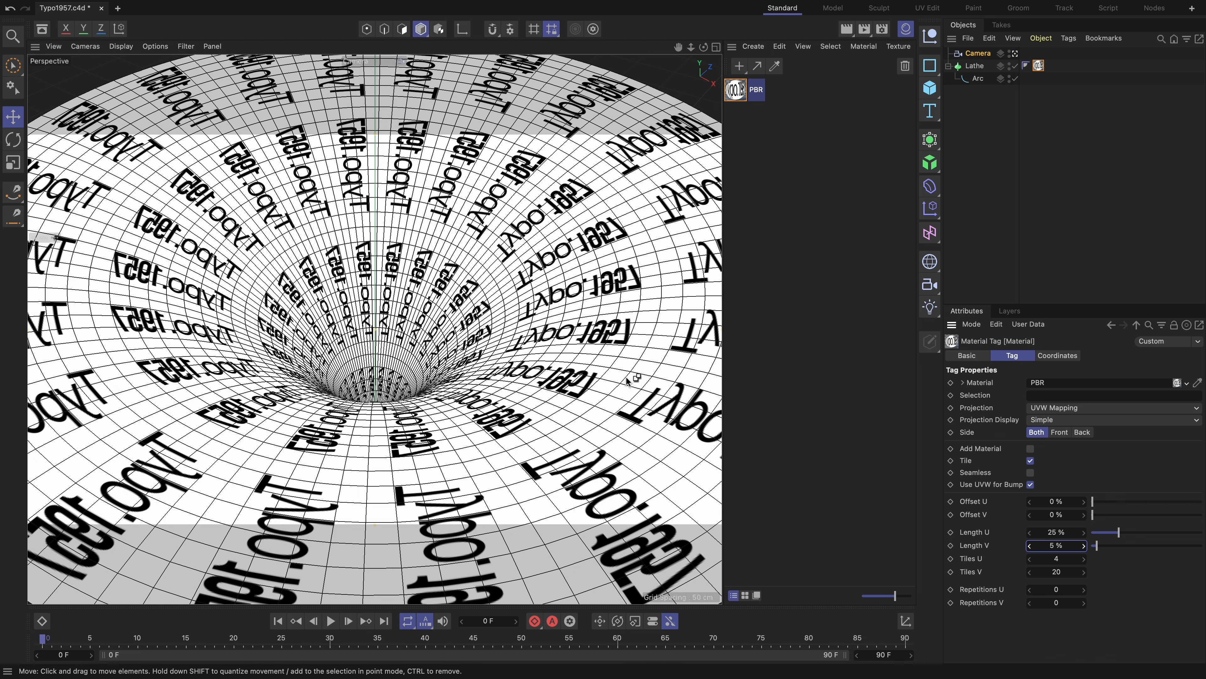
# Switch to Photoshop and scale the Typo.1957 text layer proportionally about its centre to about 120.56%, nearly filling the canvas width.
pyautogui.press('super+Tab')
pyautogui.press('super+Tab')
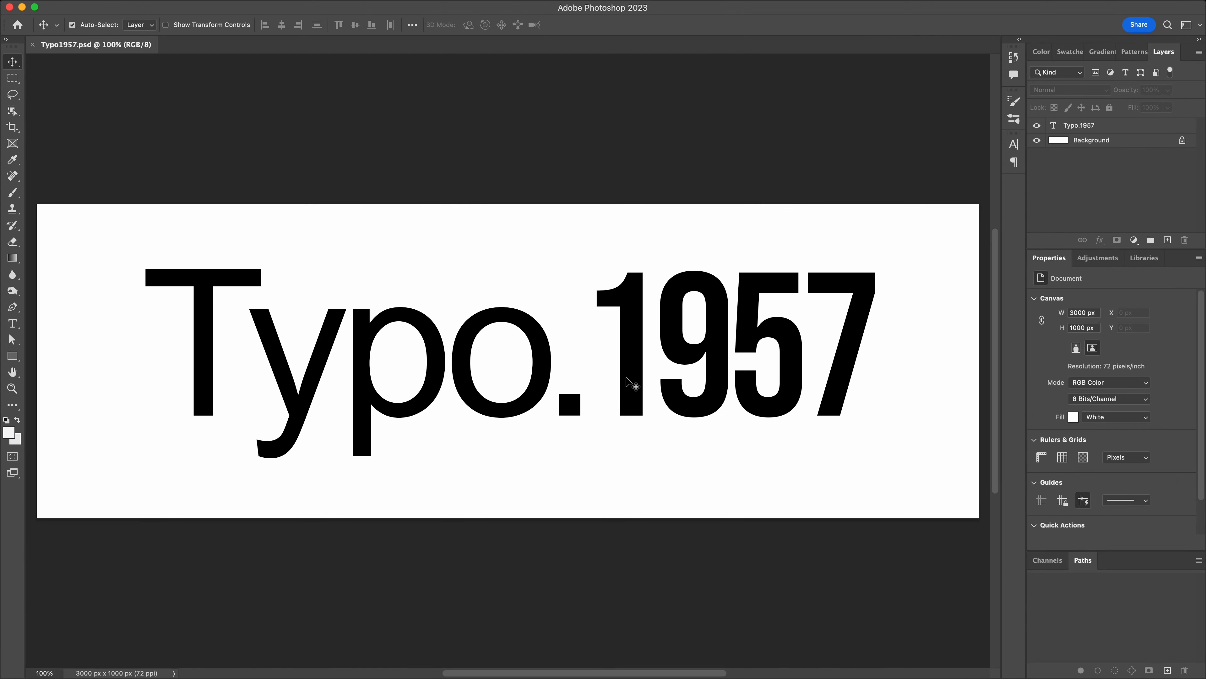
pyautogui.click(731, 367)
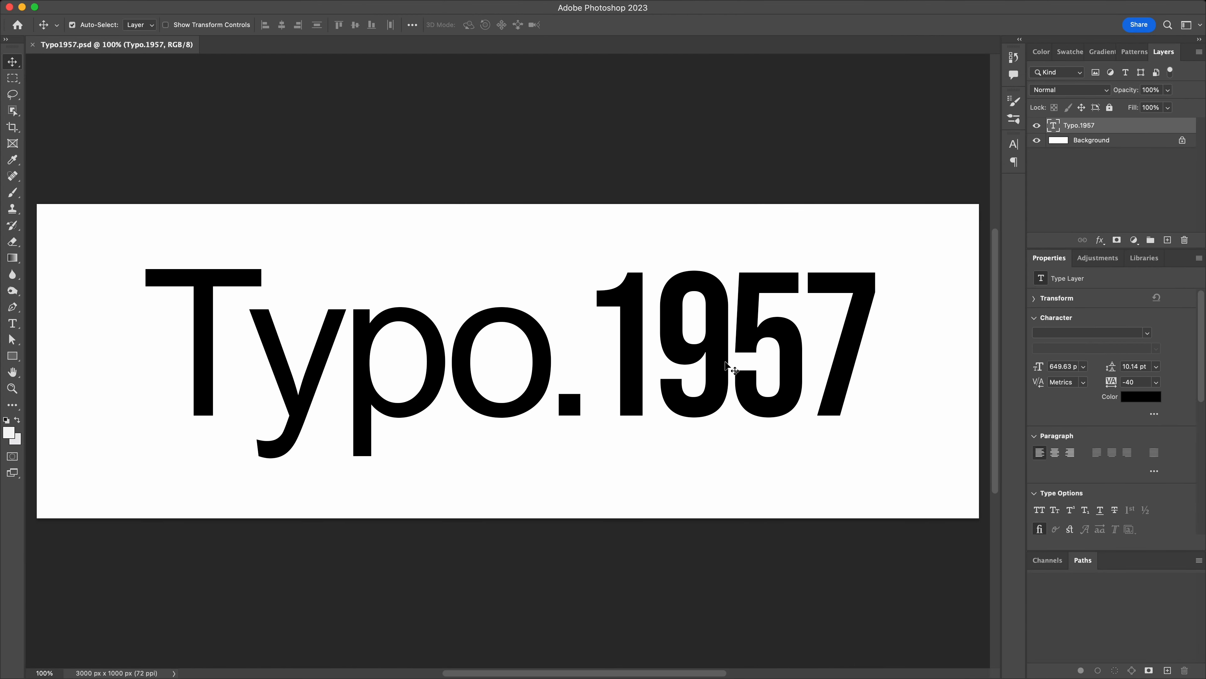
pyautogui.press('super')
pyautogui.press('super+t')
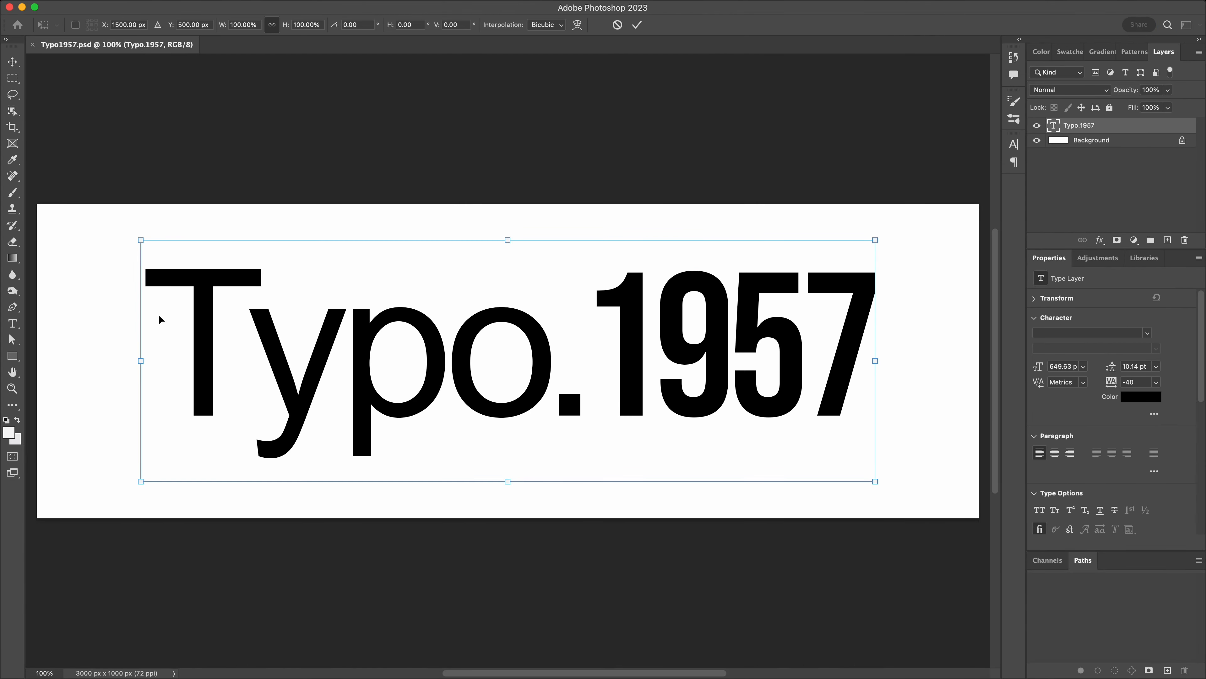
pyautogui.moveTo(134, 363); pyautogui.dragTo(54, 361)
pyautogui.moveTo(875, 361); pyautogui.dragTo(946, 360)
pyautogui.moveTo(922, 276); pyautogui.dragTo(925, 279)
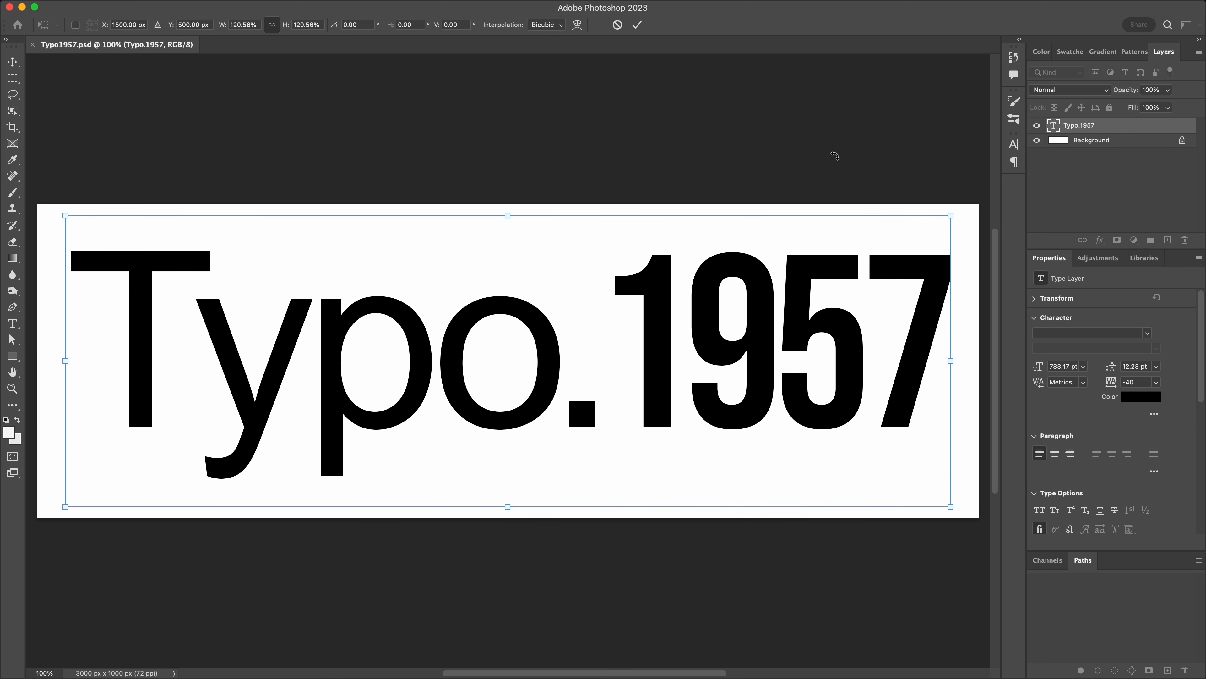
pyautogui.press('Return')
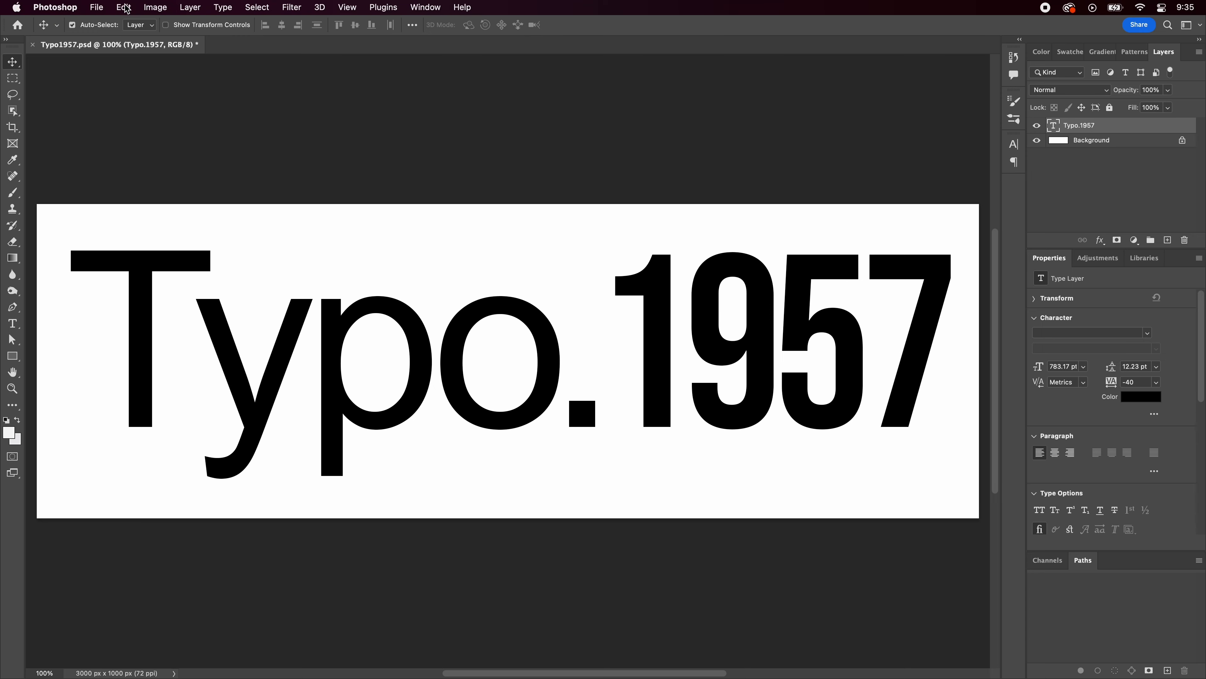
# Save the enlarged Typo.1957 text to Typo1957.psd and deselect the text layer.
pyautogui.click(124, 7)
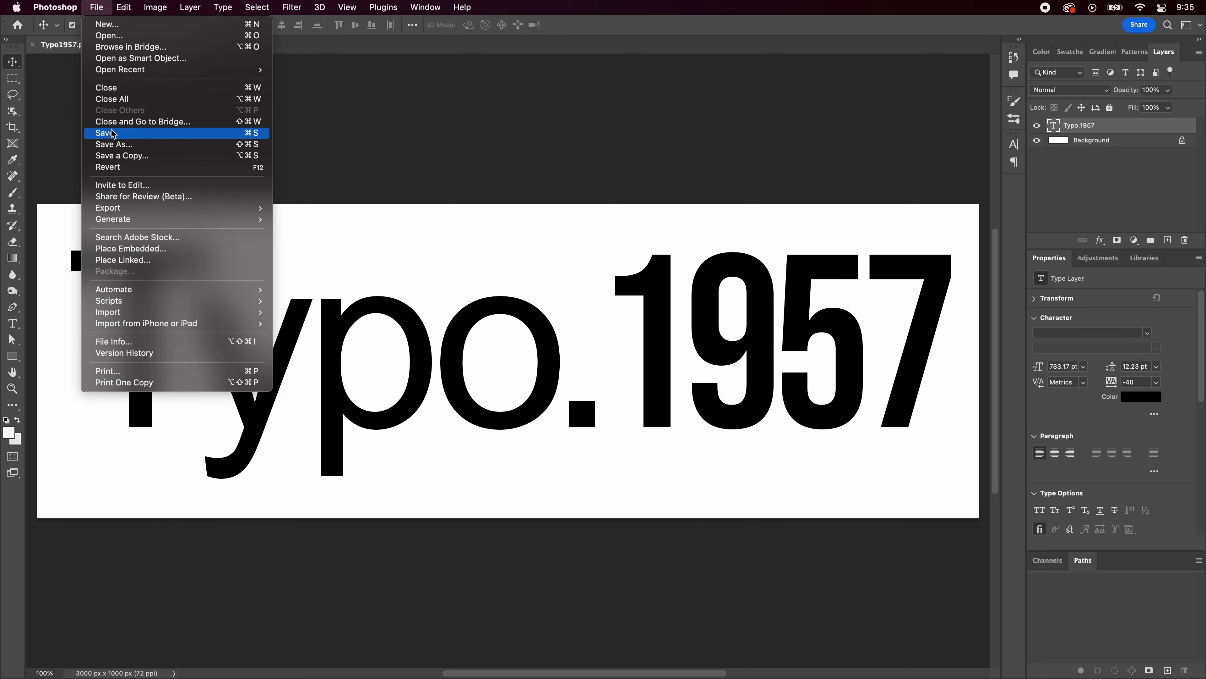
pyautogui.click(113, 133)
pyautogui.click(384, 159)
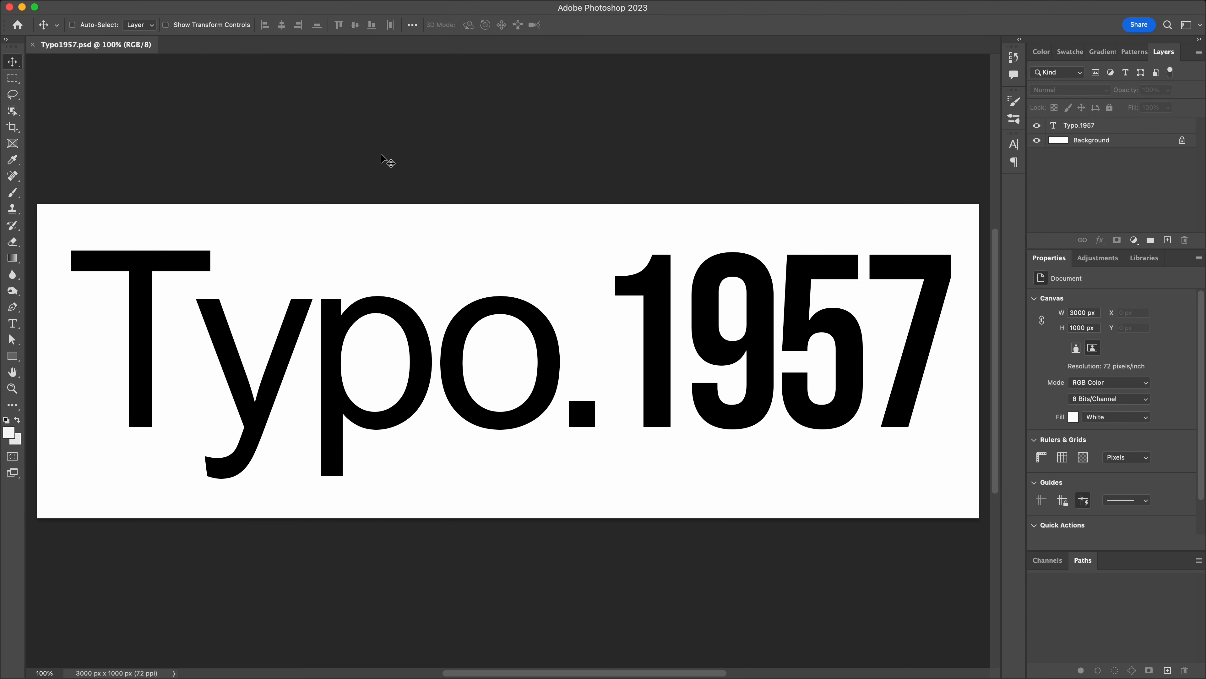
# Switch to Cinema 4D and reload Typo1957.psd from the PSD folder as the PBR material's luminance texture, copying it to the project location.
pyautogui.press('super+Tab')
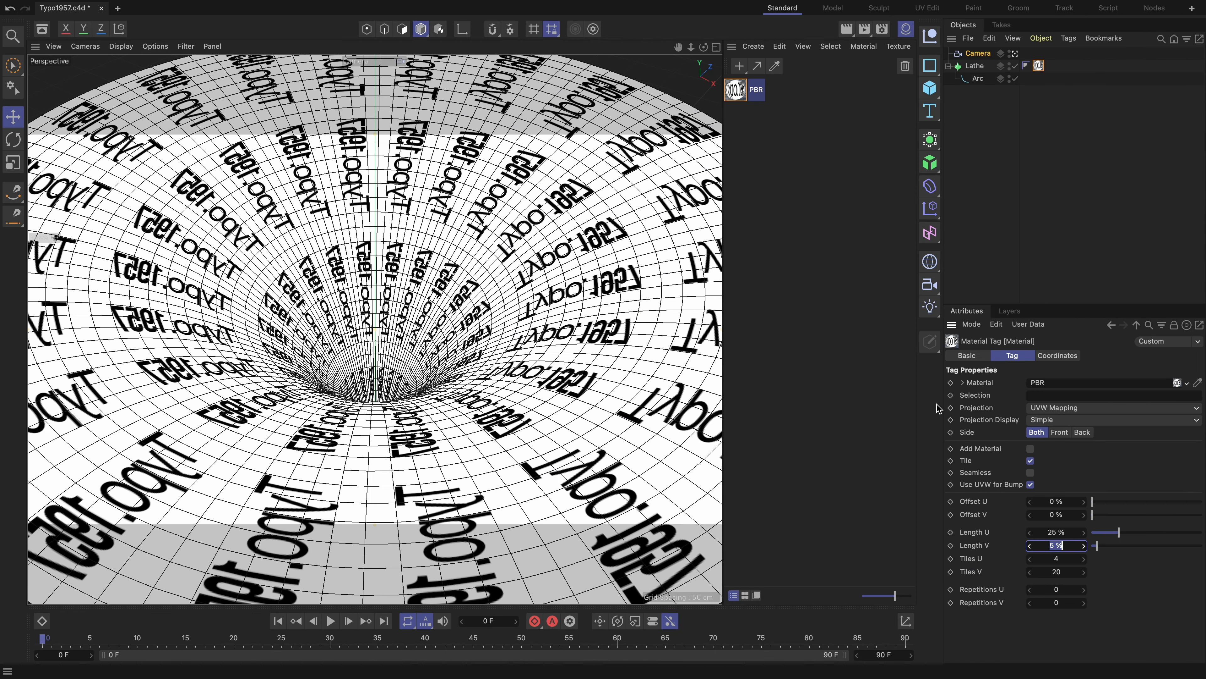
pyautogui.click(735, 91)
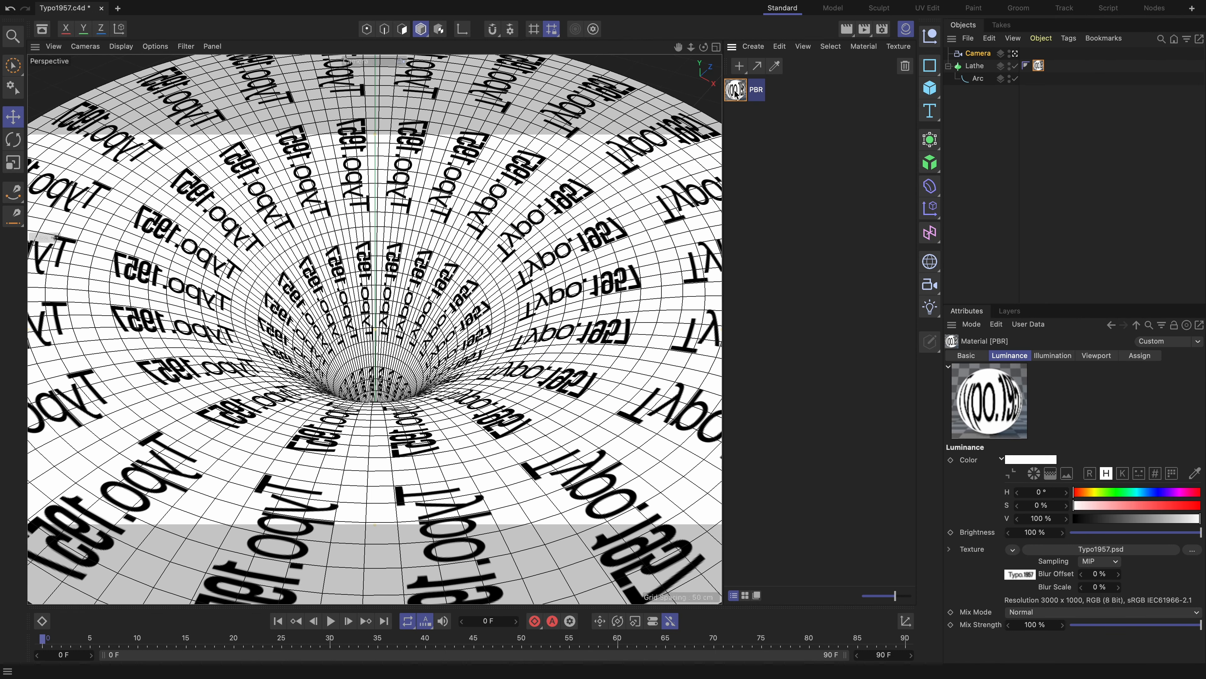
pyautogui.click(1192, 550)
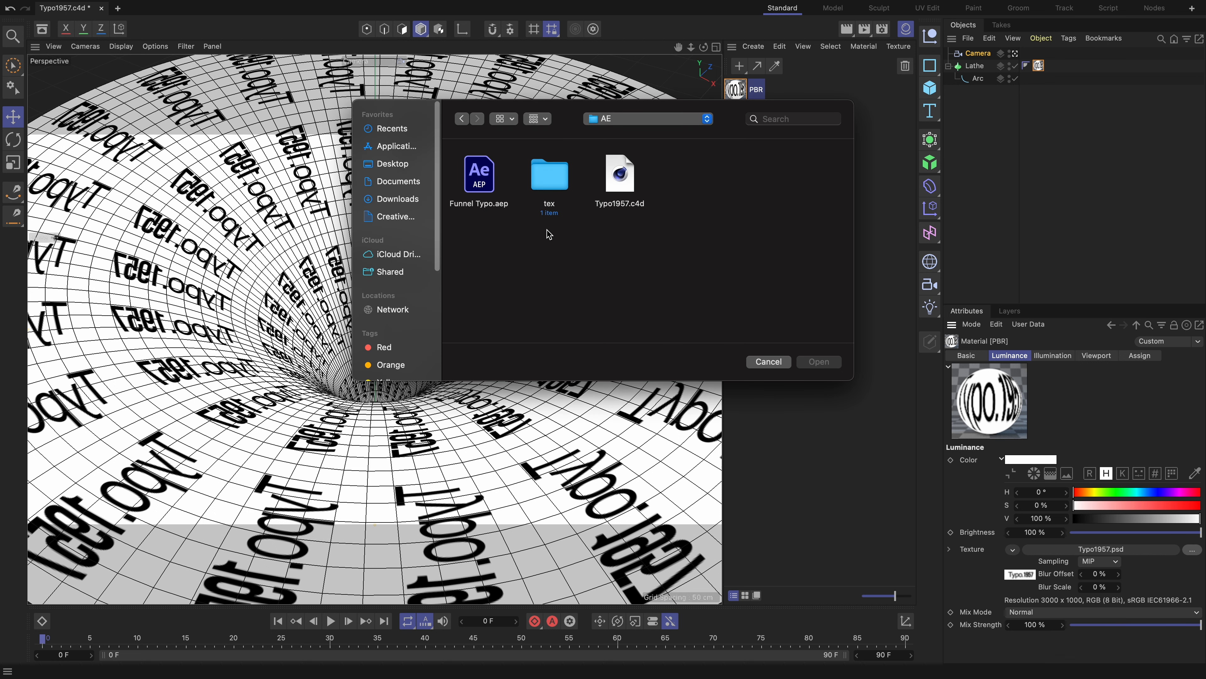
pyautogui.press('super+Up')
pyautogui.doubleClick(684, 178)
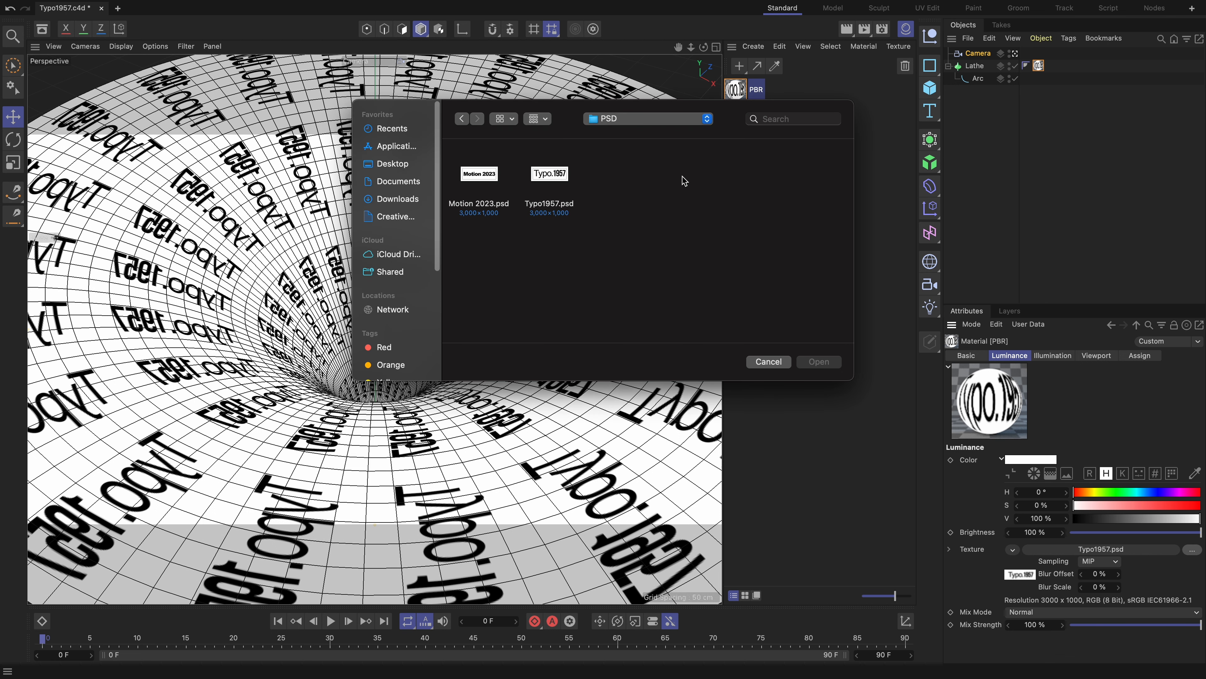
pyautogui.click(544, 180)
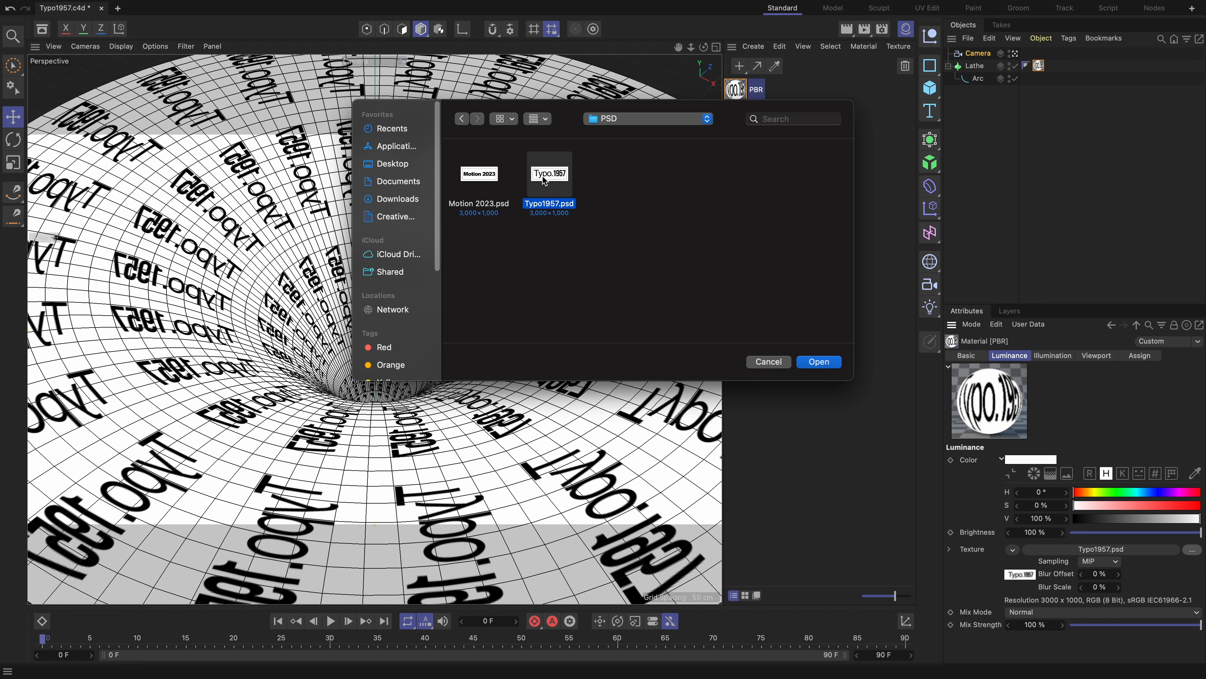
pyautogui.click(816, 365)
pyautogui.click(640, 296)
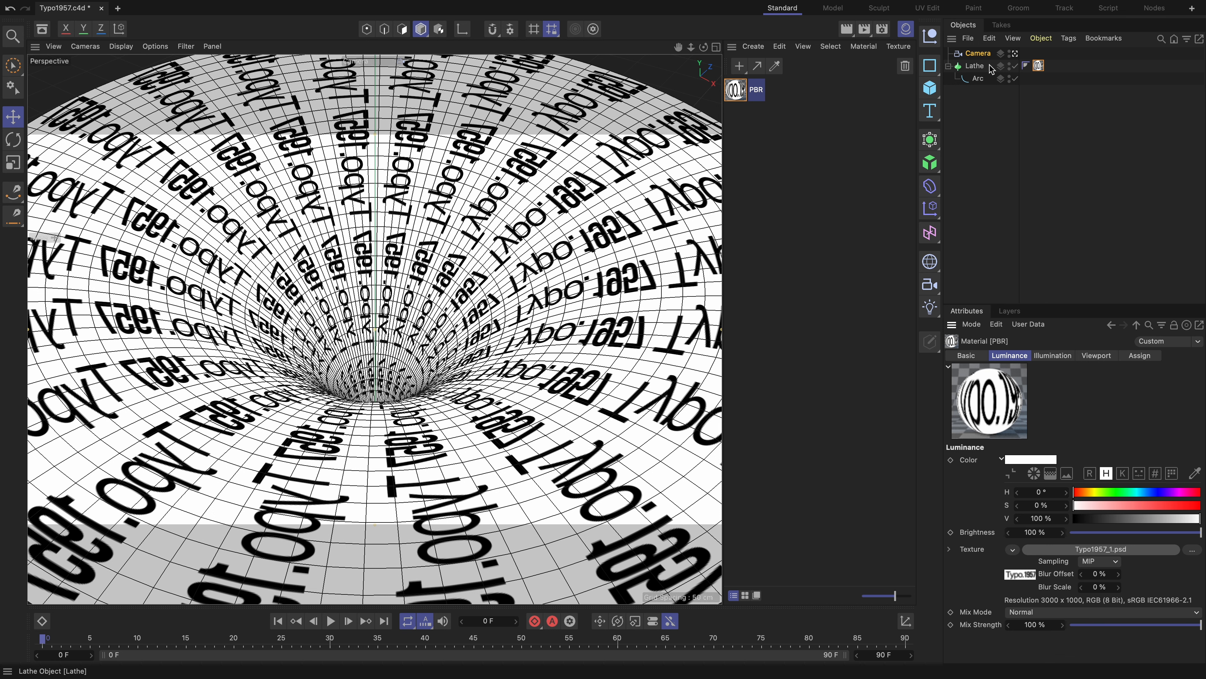
# Set the Lathe material tag's Length V to -5 % so the mirrored text reads correctly.
pyautogui.click(1038, 67)
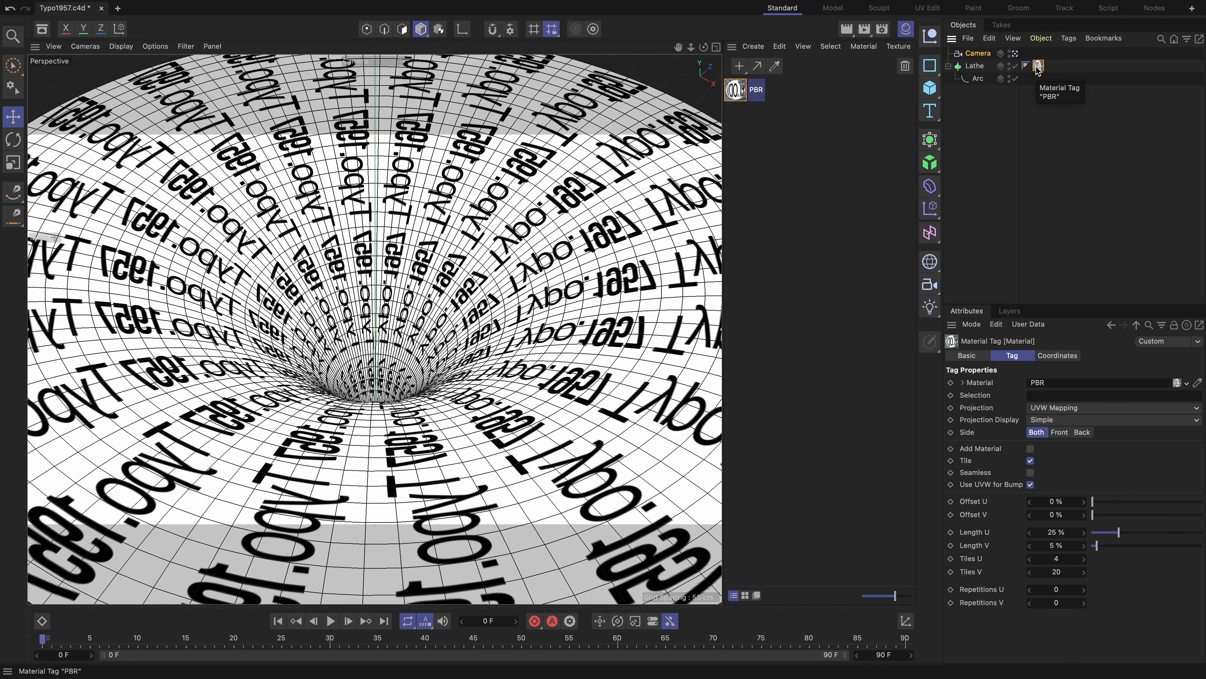
pyautogui.doubleClick(1056, 546)
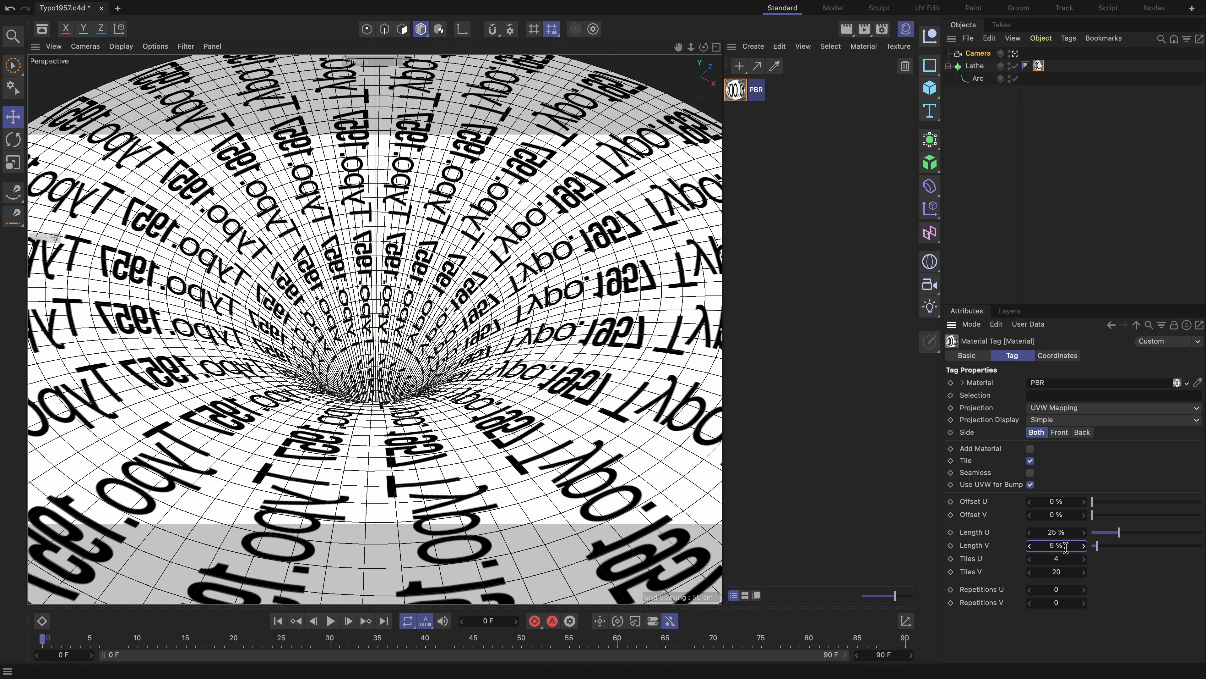
pyautogui.moveTo(1066, 548); pyautogui.dragTo(1031, 548)
pyautogui.press('Return')
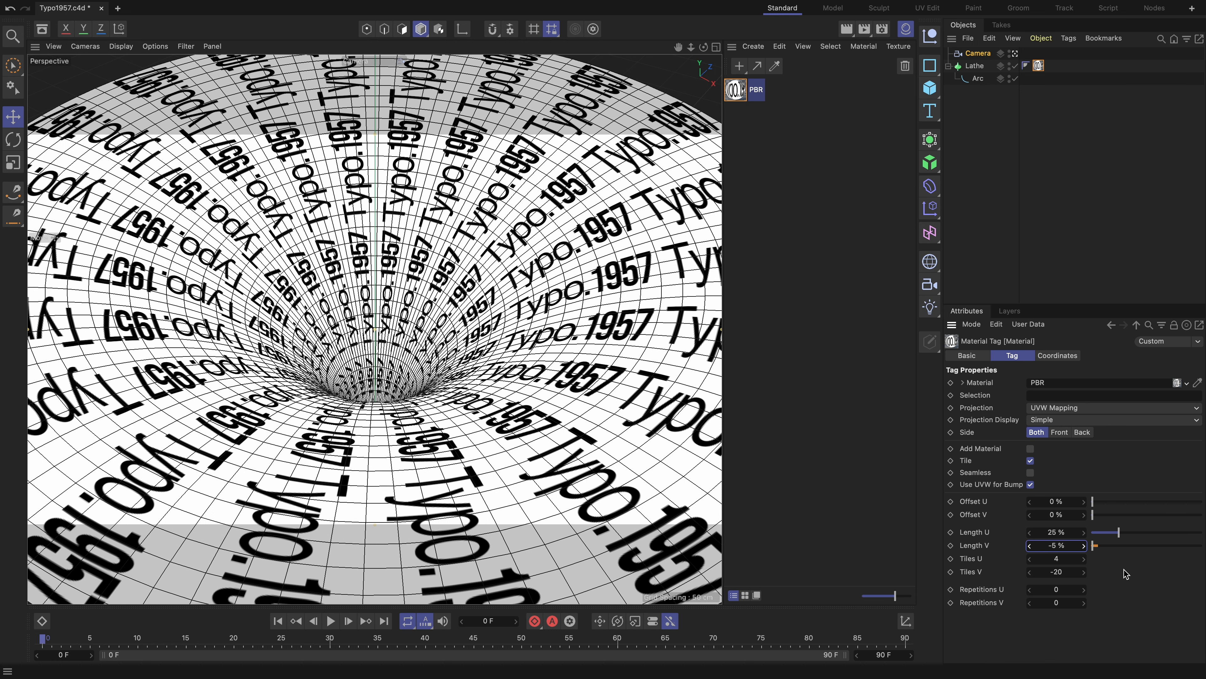
# Animate the material tag's Offset U with keyframes from 0 % at frame 0 to 25 % at frame 90.
pyautogui.moveTo(1094, 505)
pyautogui.mouseDown()
pyautogui.moveTo(1113, 503)
pyautogui.moveTo(1088, 503)
pyautogui.moveTo(1108, 512)
pyautogui.moveTo(1085, 517)
pyautogui.moveTo(1112, 518)
pyautogui.moveTo(1088, 521)
pyautogui.mouseUp()
pyautogui.moveTo(42, 640); pyautogui.dragTo(927, 642)
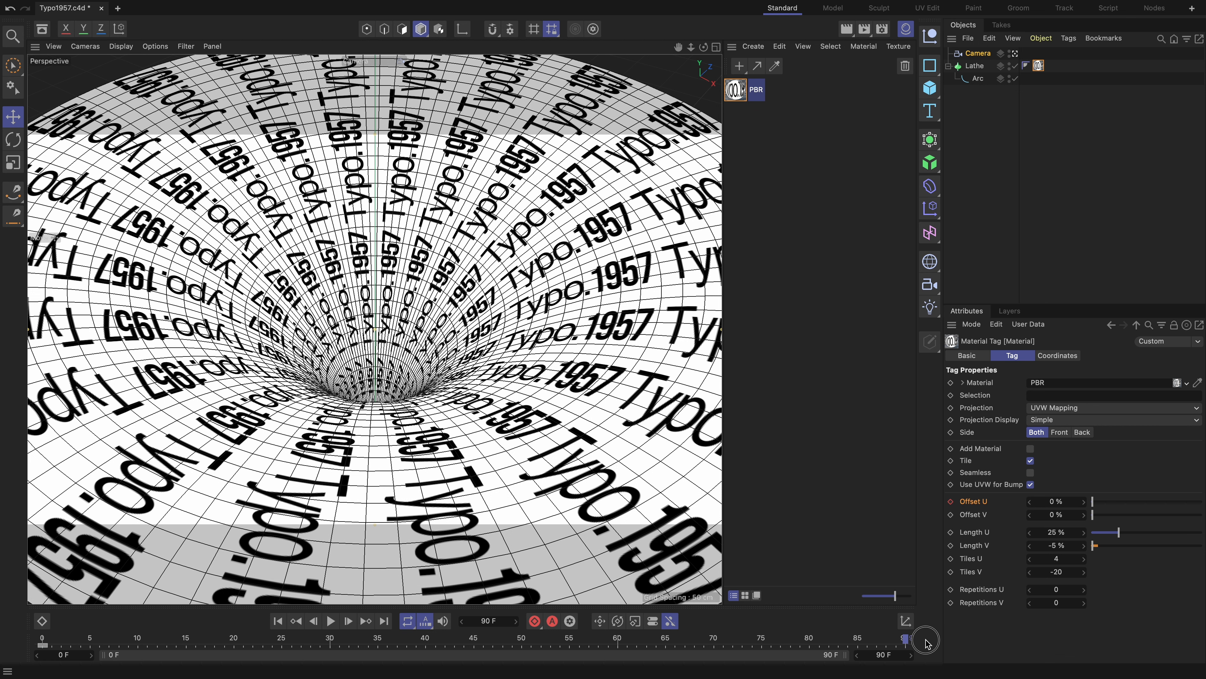
pyautogui.click(1074, 503)
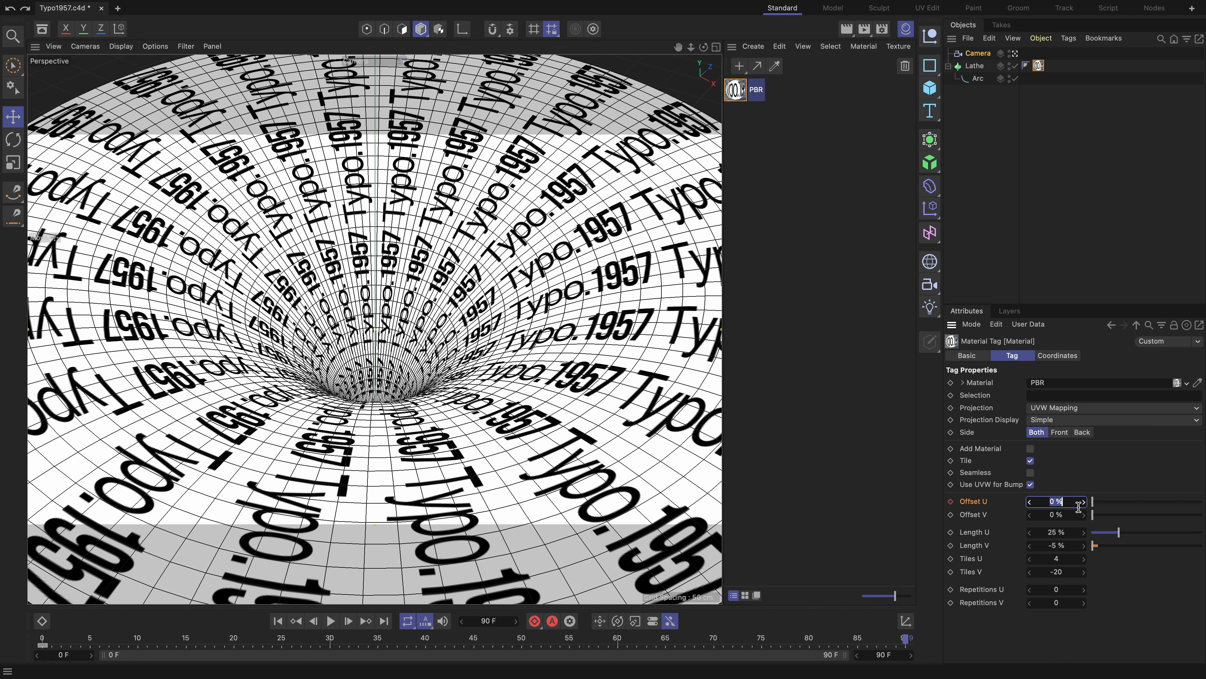
pyautogui.write('25')
pyautogui.press('Return')
pyautogui.click(952, 501)
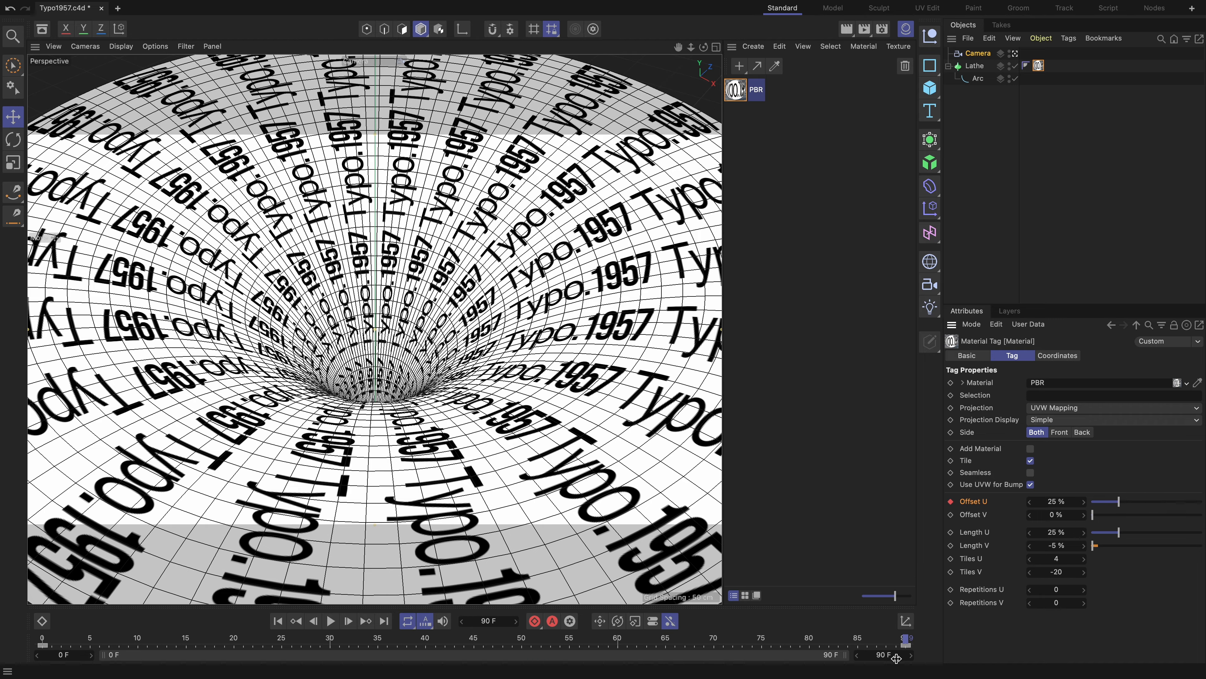
# Play the Offset U animation from frame 0 to check how the text moves, and stop playback.
pyautogui.moveTo(906, 639); pyautogui.dragTo(29, 669)
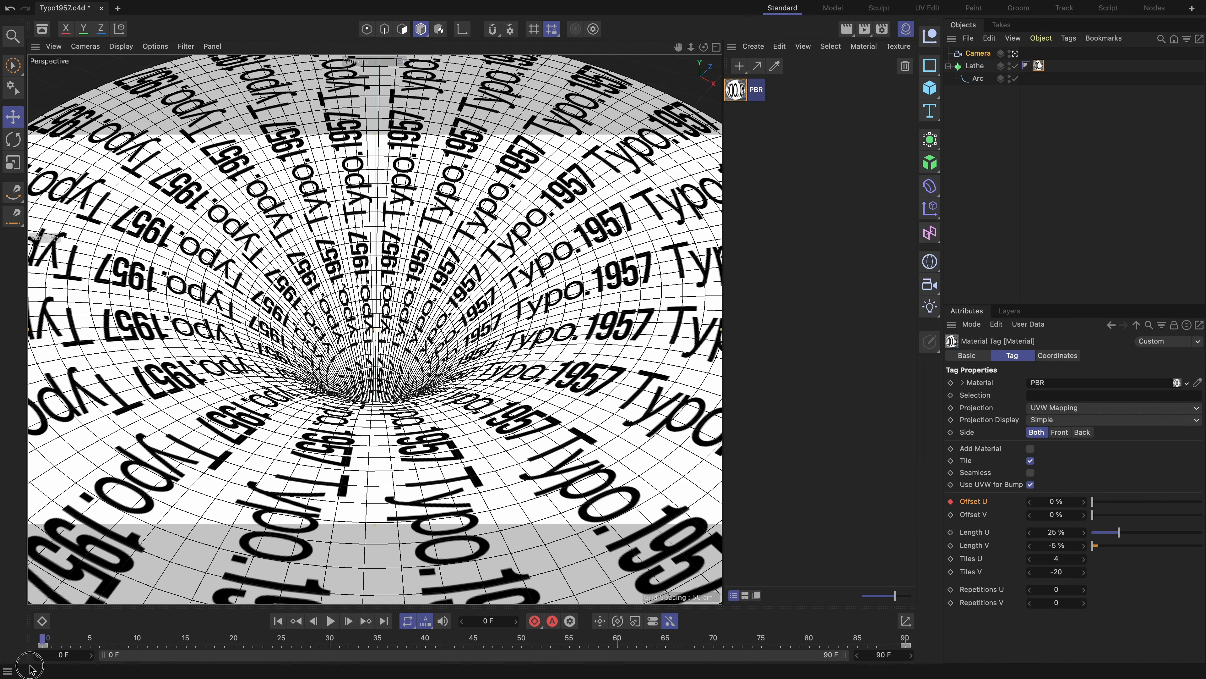
pyautogui.click(333, 621)
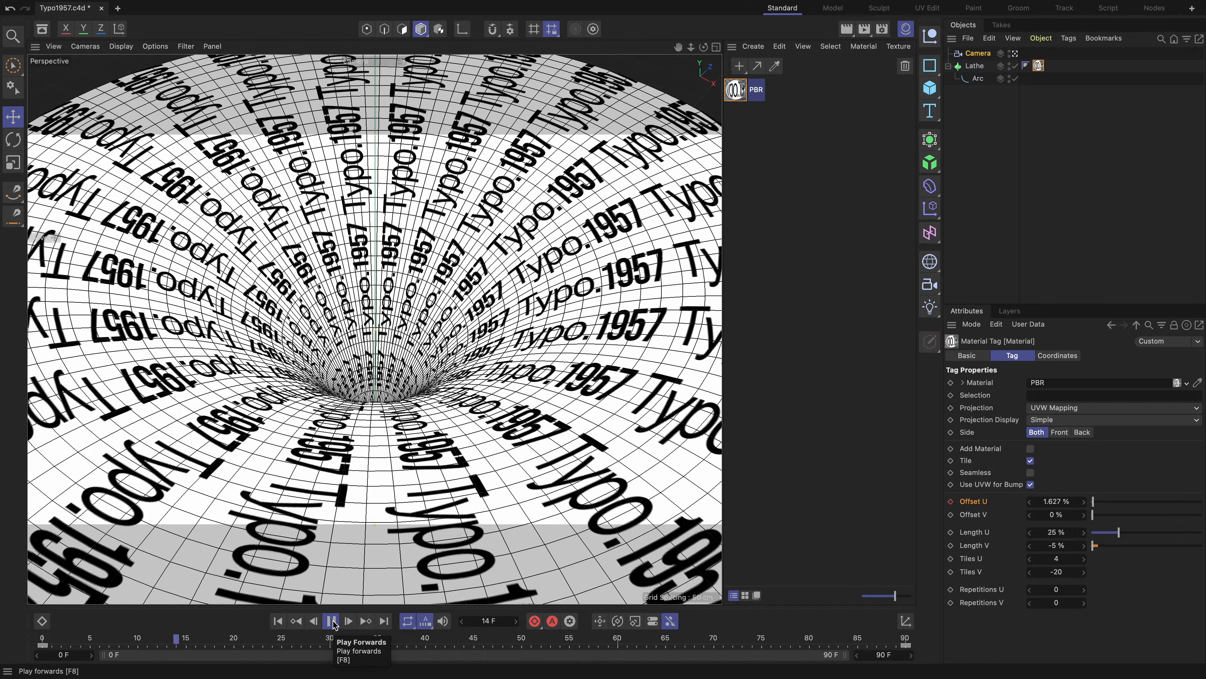
pyautogui.click(332, 622)
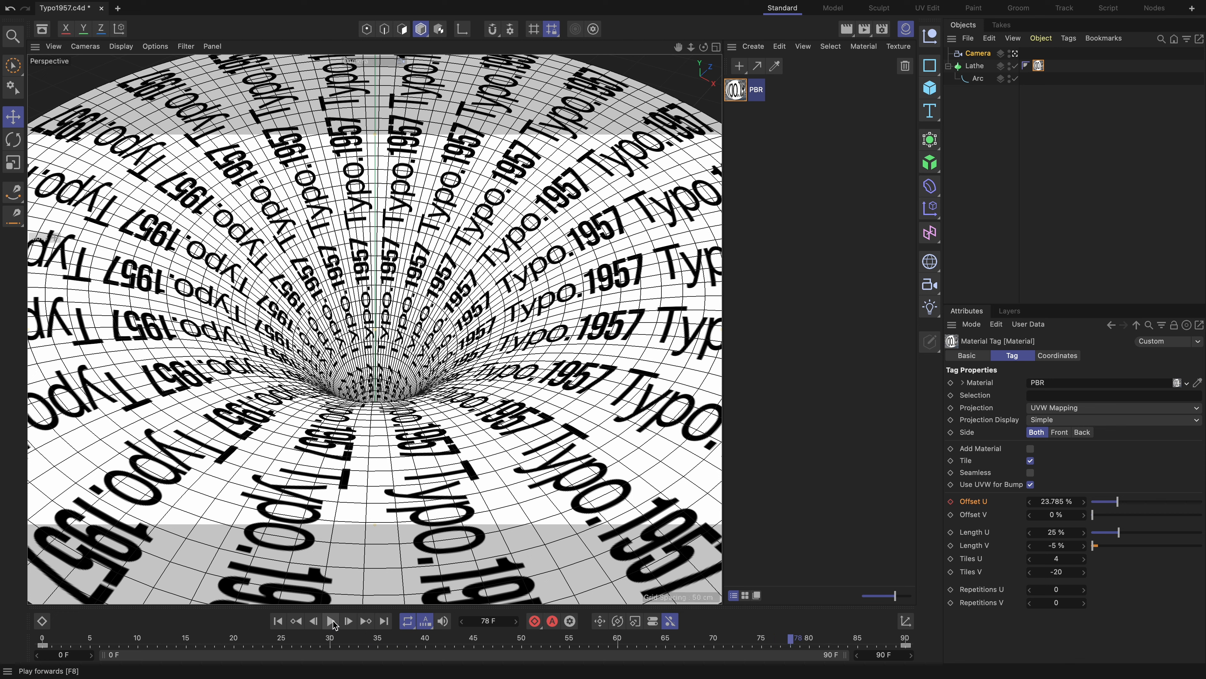
# Animate the material tag's Offset V with keyframes from 0 % at frame 0 to 25 % at frame 90.
pyautogui.moveTo(220, 638); pyautogui.dragTo(39, 641)
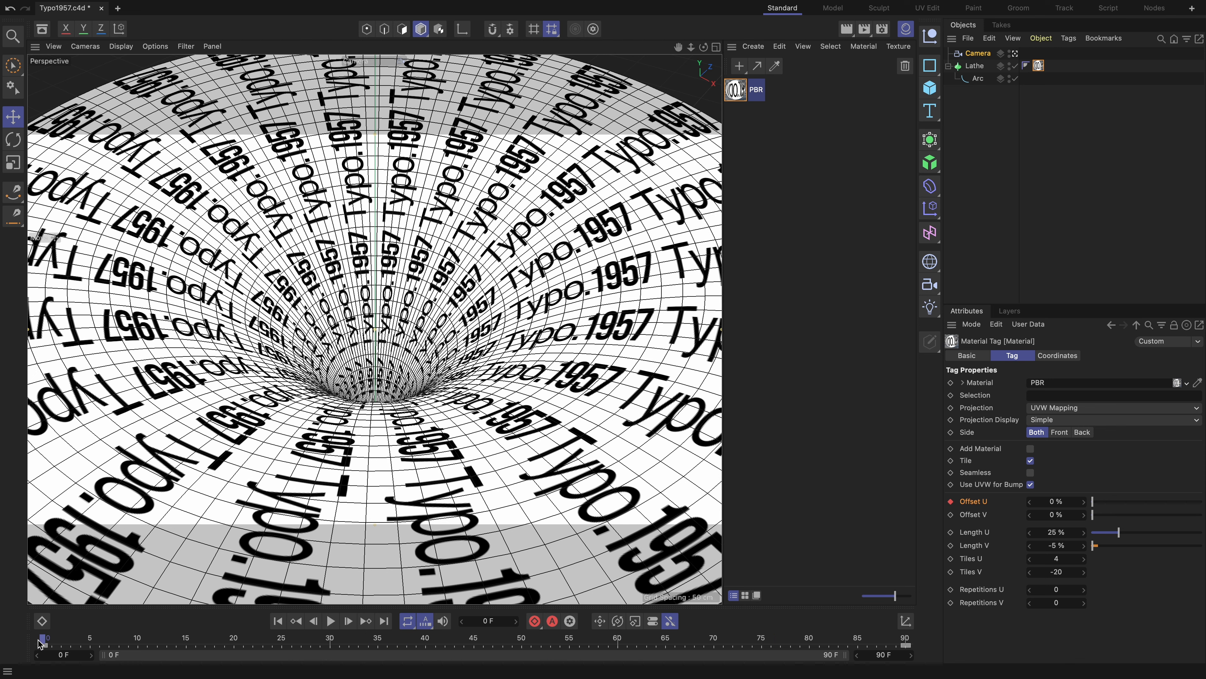
pyautogui.click(950, 516)
pyautogui.moveTo(44, 637); pyautogui.dragTo(921, 627)
pyautogui.click(1053, 515)
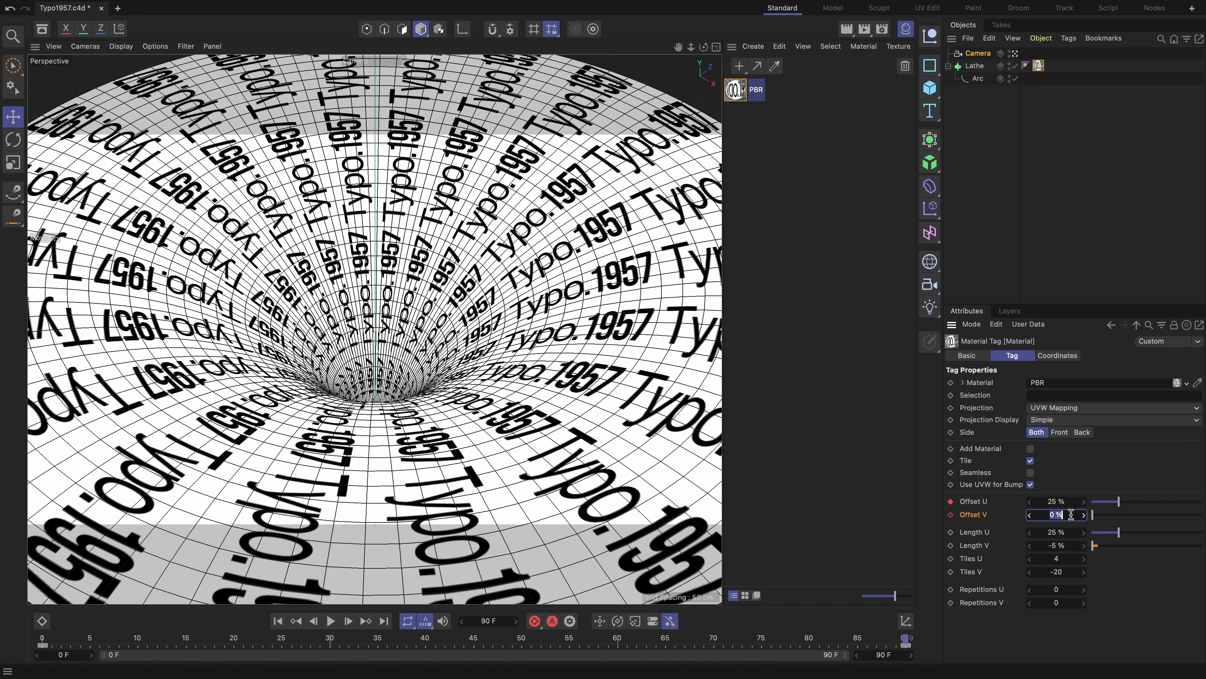
pyautogui.write('25')
pyautogui.press('Return')
pyautogui.click(951, 515)
# Play the combined Offset U and V animation, stop it and return to frame 0.
pyautogui.click(331, 625)
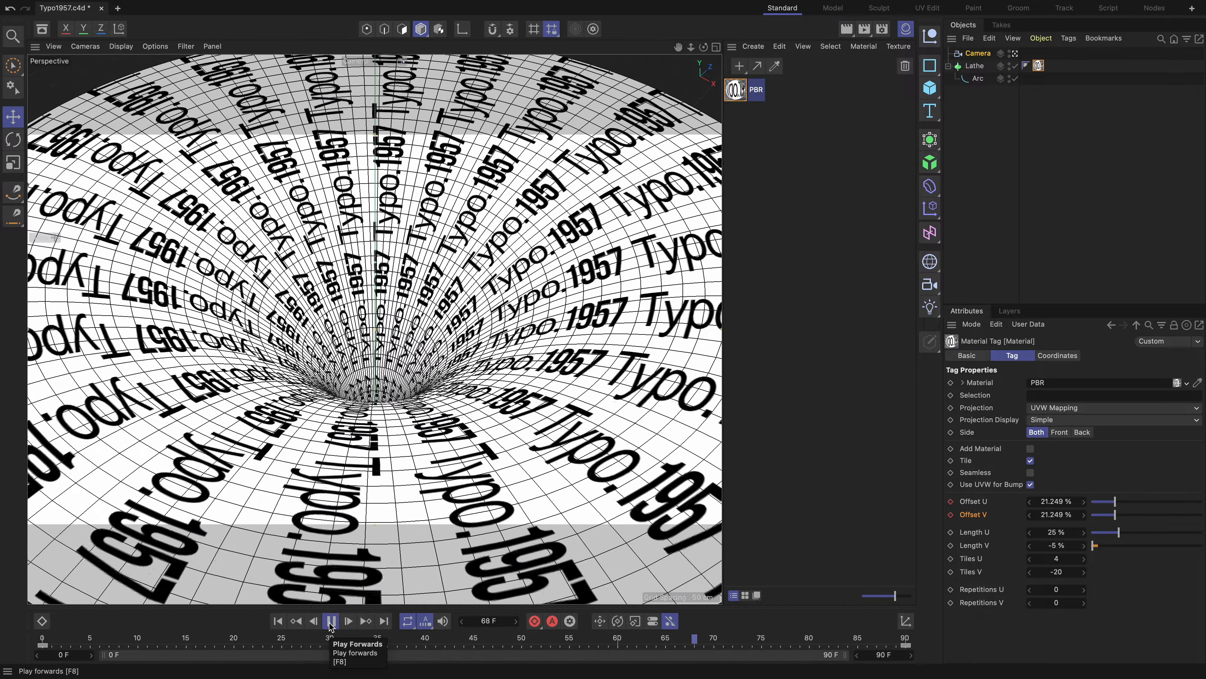
pyautogui.click(332, 624)
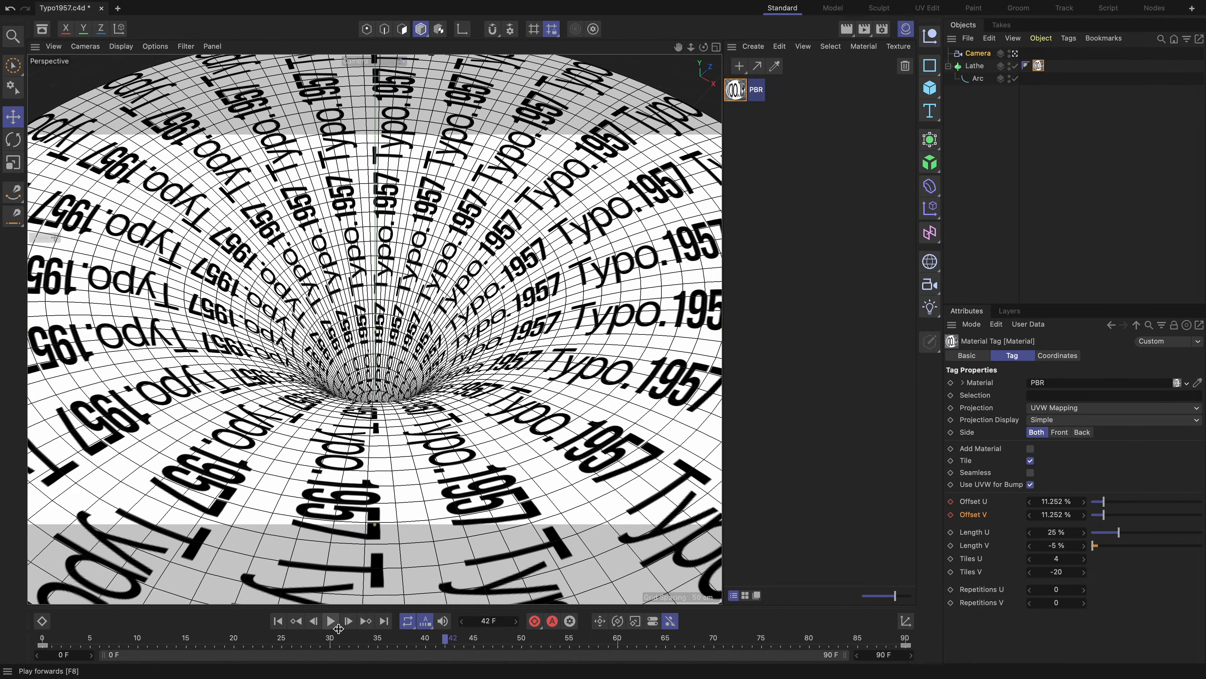
pyautogui.moveTo(407, 639); pyautogui.dragTo(24, 659)
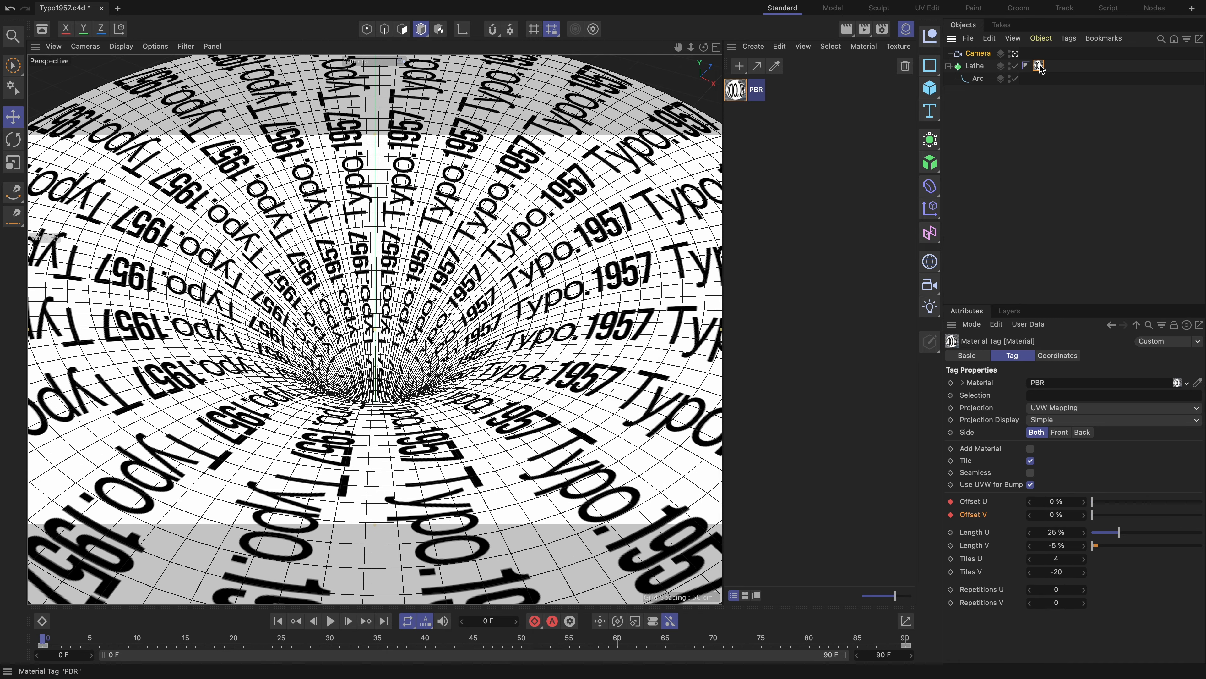
# Select all of the material tag's Offset keyframes in the timeline and change their F-curve interpolation to Linear.
pyautogui.rightClick(984, 71)
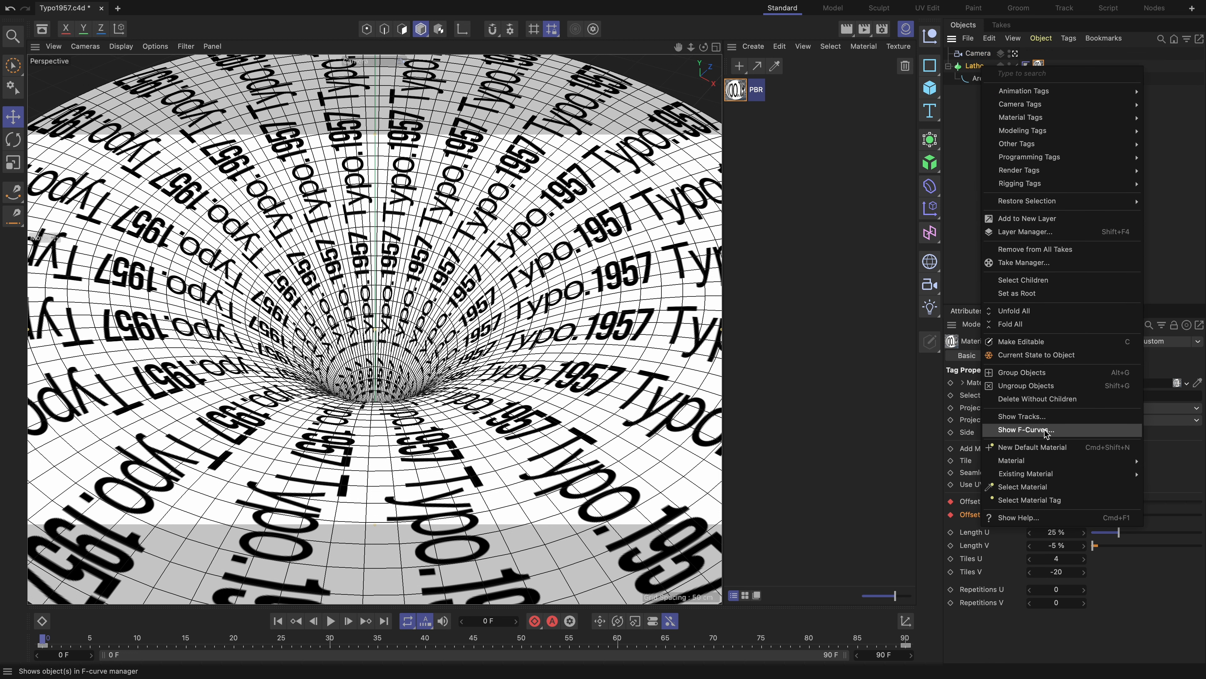
pyautogui.click(841, 415)
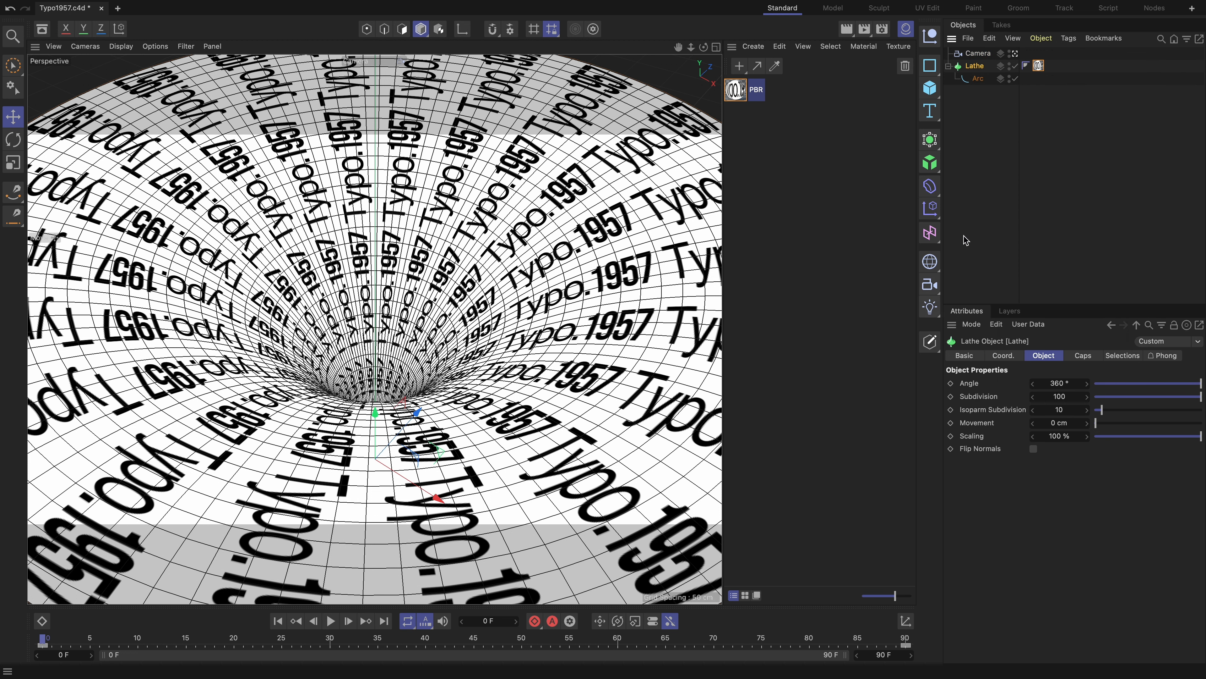
pyautogui.click(1040, 67)
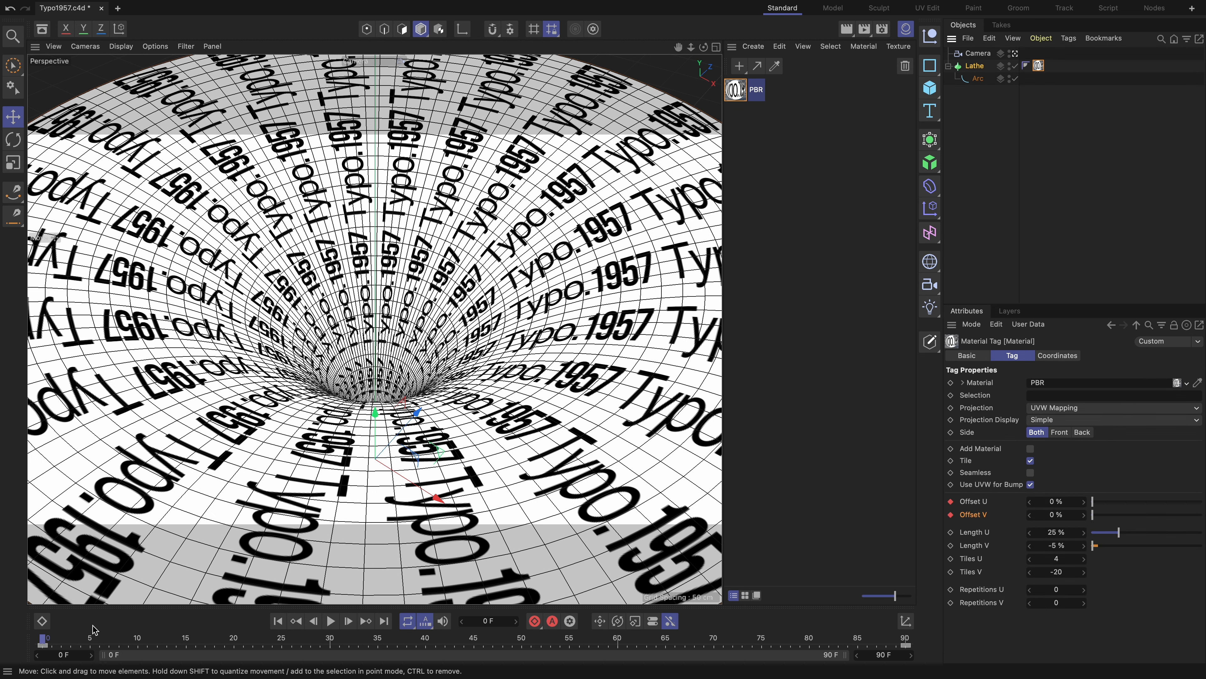
pyautogui.click(44, 622)
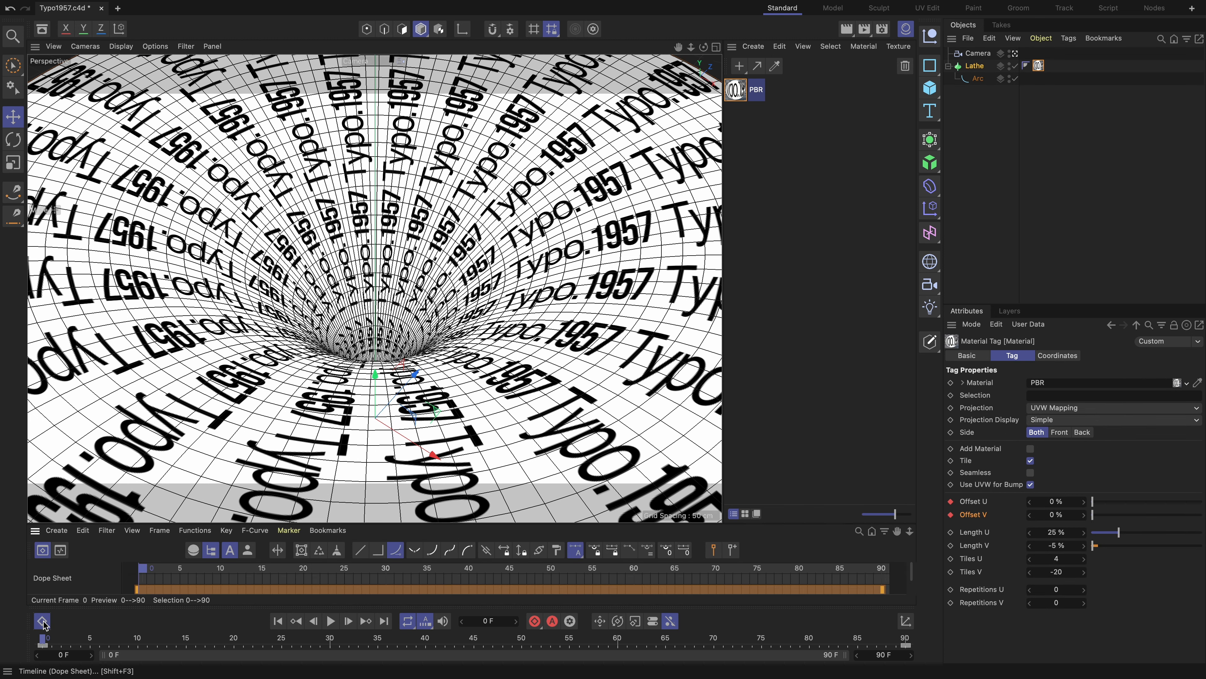
pyautogui.moveTo(105, 522); pyautogui.dragTo(118, 457)
pyautogui.click(161, 566)
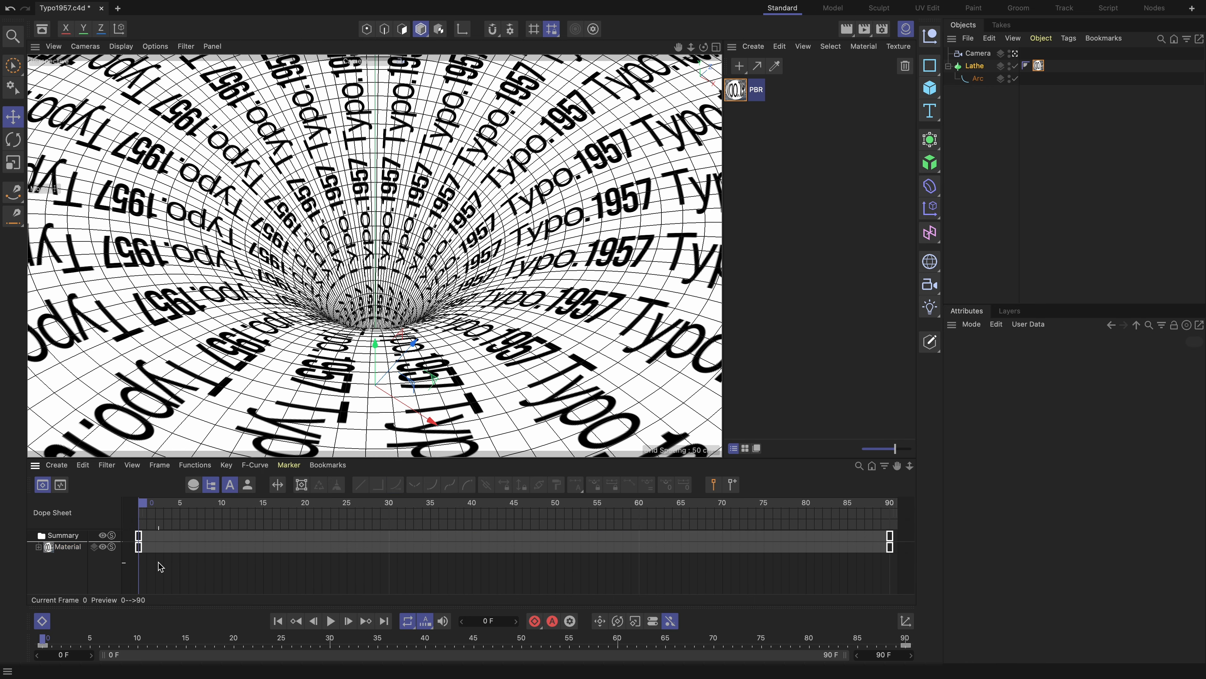
pyautogui.moveTo(904, 566); pyautogui.dragTo(120, 517)
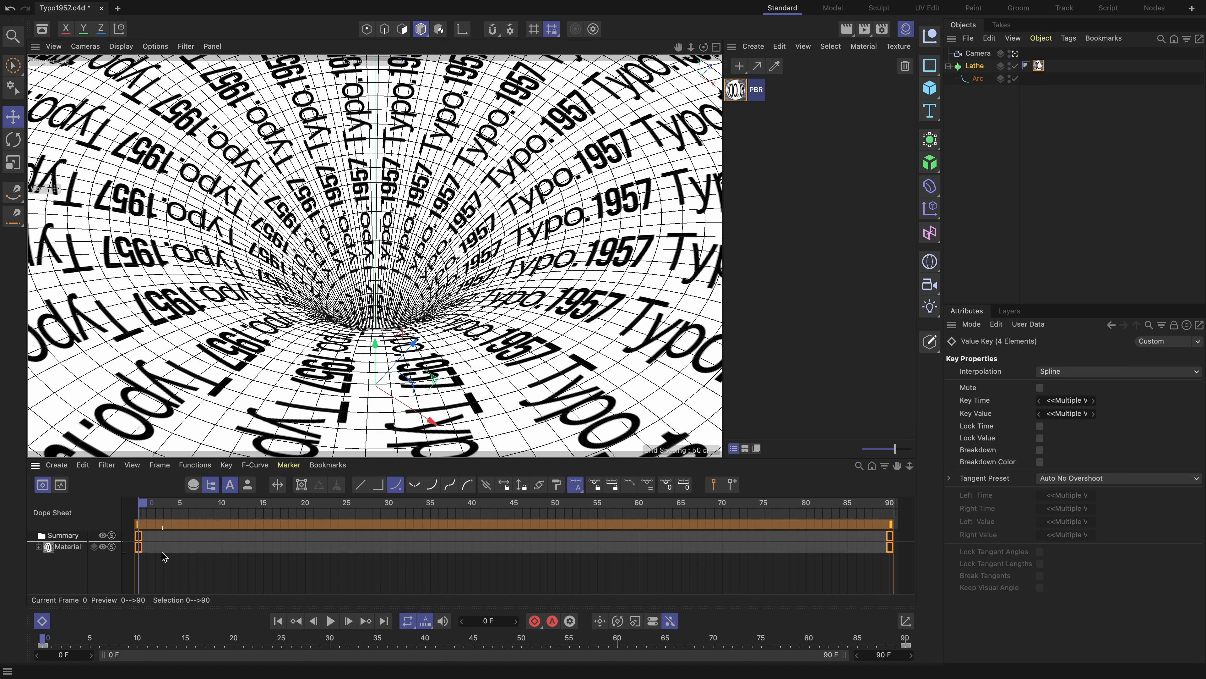
pyautogui.click(61, 484)
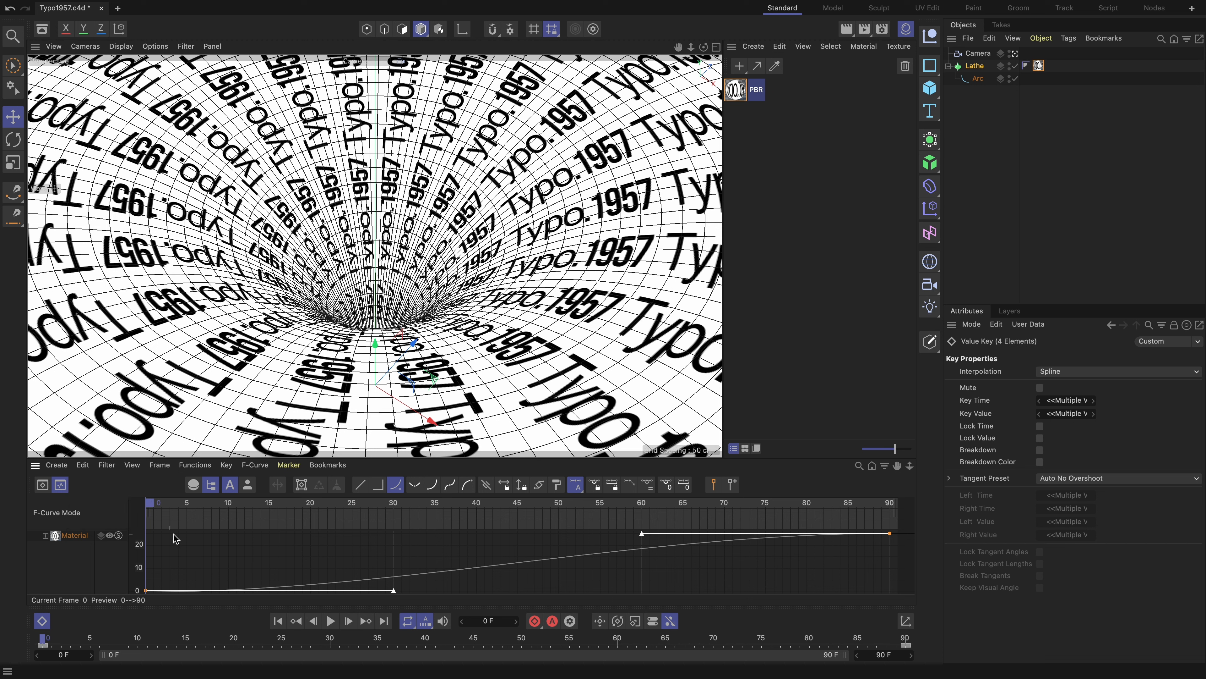
pyautogui.click(361, 486)
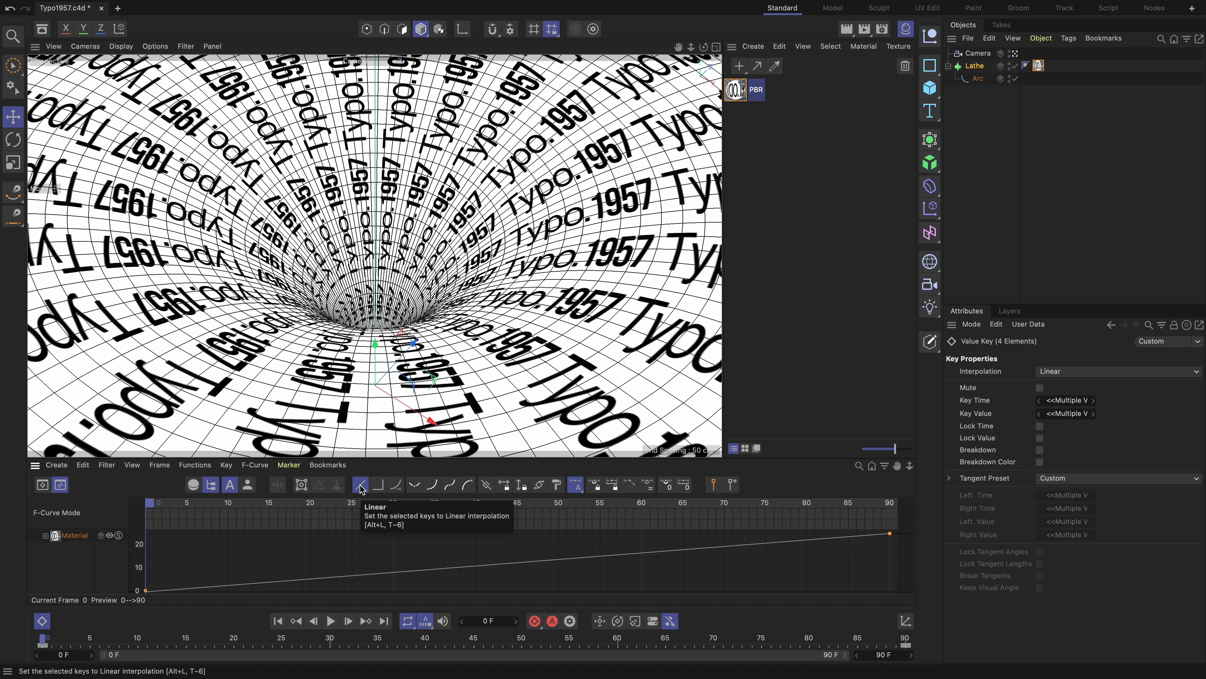
pyautogui.click(44, 621)
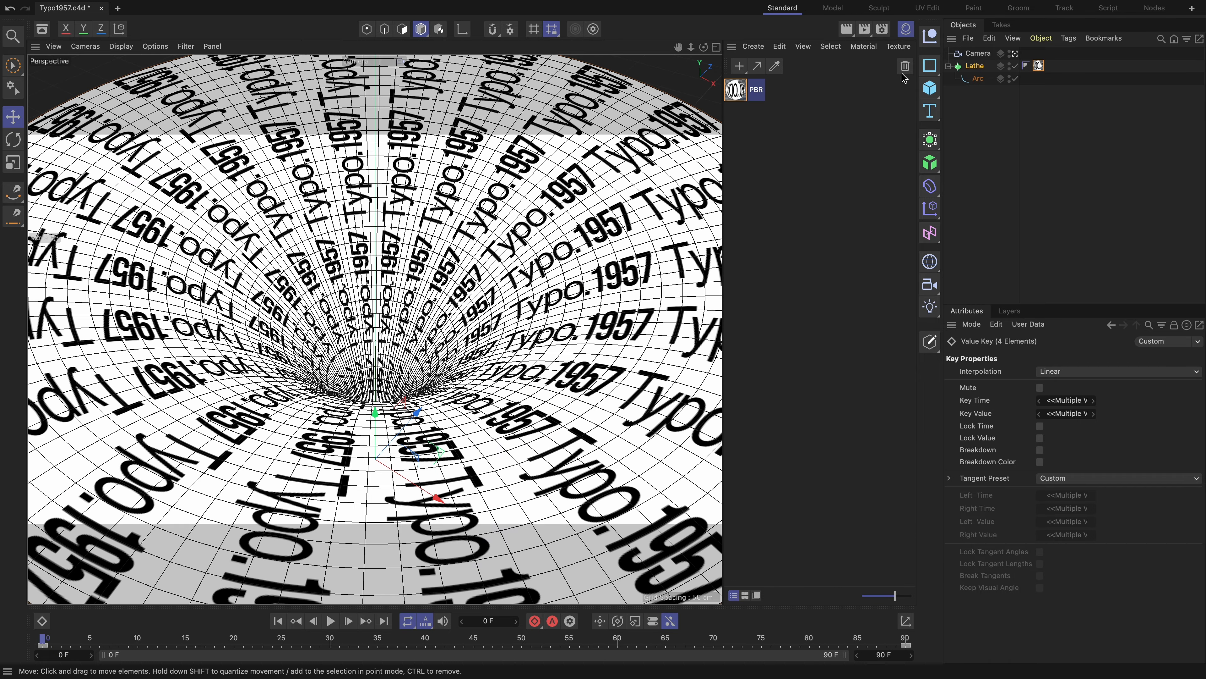
# Hide the material list and play the animation in the widened viewport to check for constant motion, restoring the list once stopped.
pyautogui.click(905, 29)
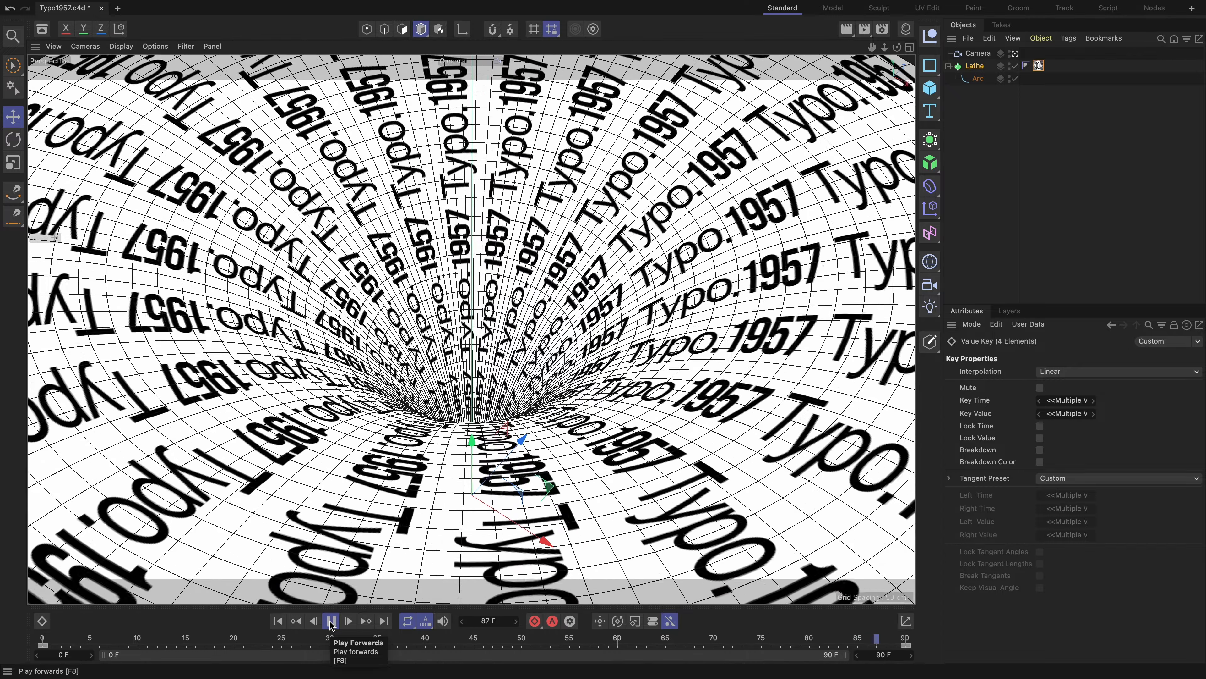
pyautogui.click(332, 621)
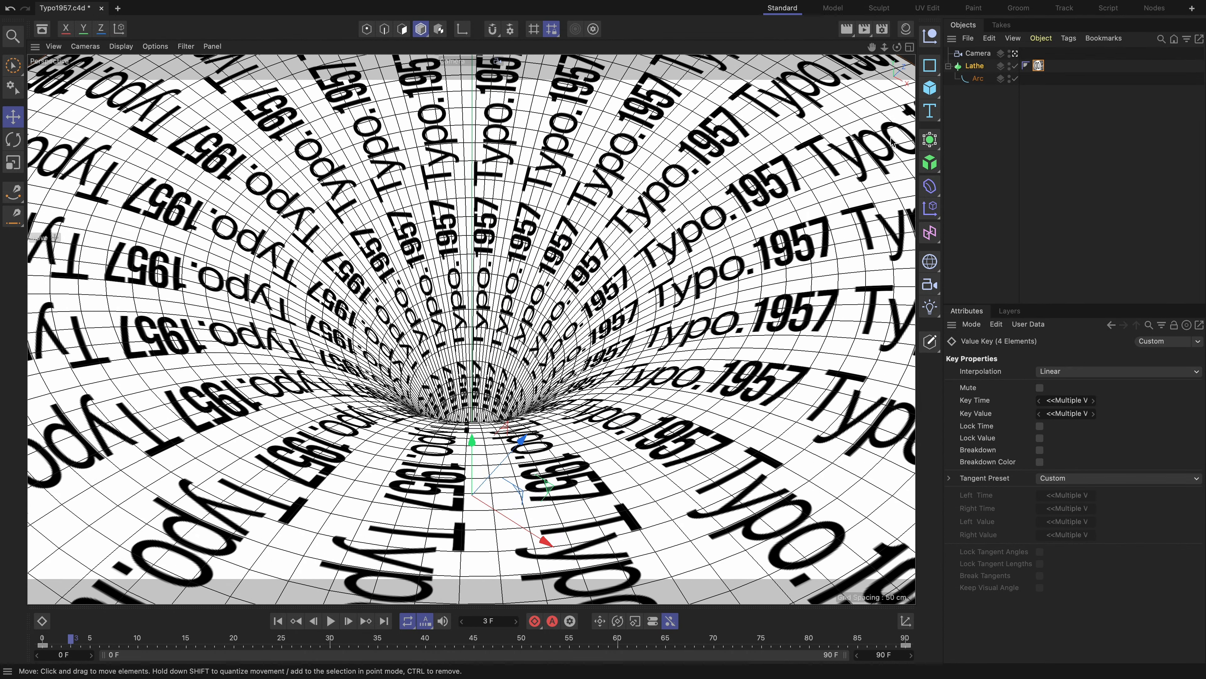
pyautogui.click(906, 29)
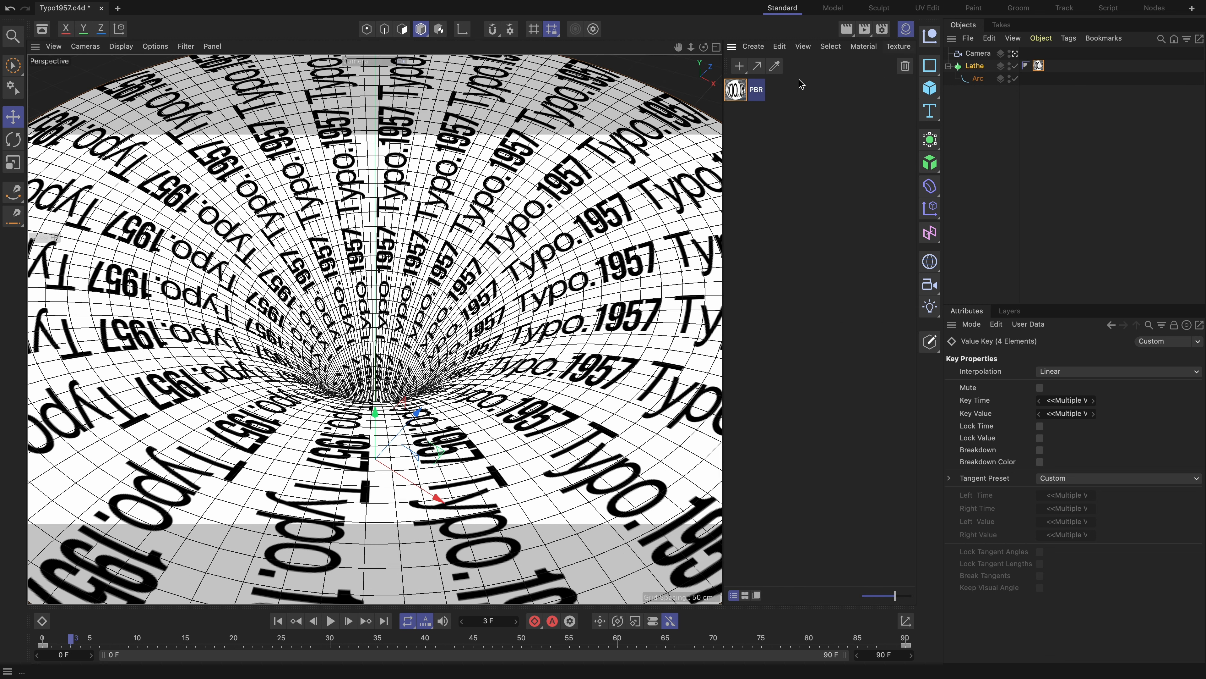
# Invert the PBR material's Luminance texture by setting its Black Point to 1 and White Point to 0, closing the material editor when finished.
pyautogui.doubleClick(736, 90)
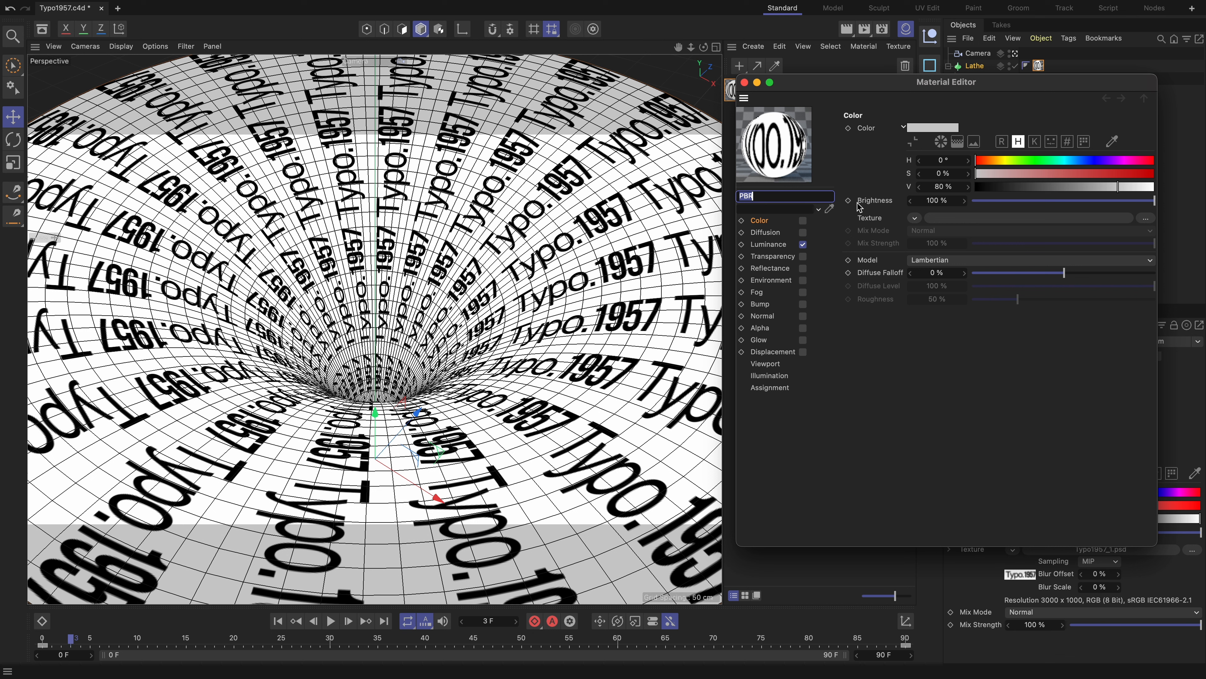
pyautogui.click(766, 245)
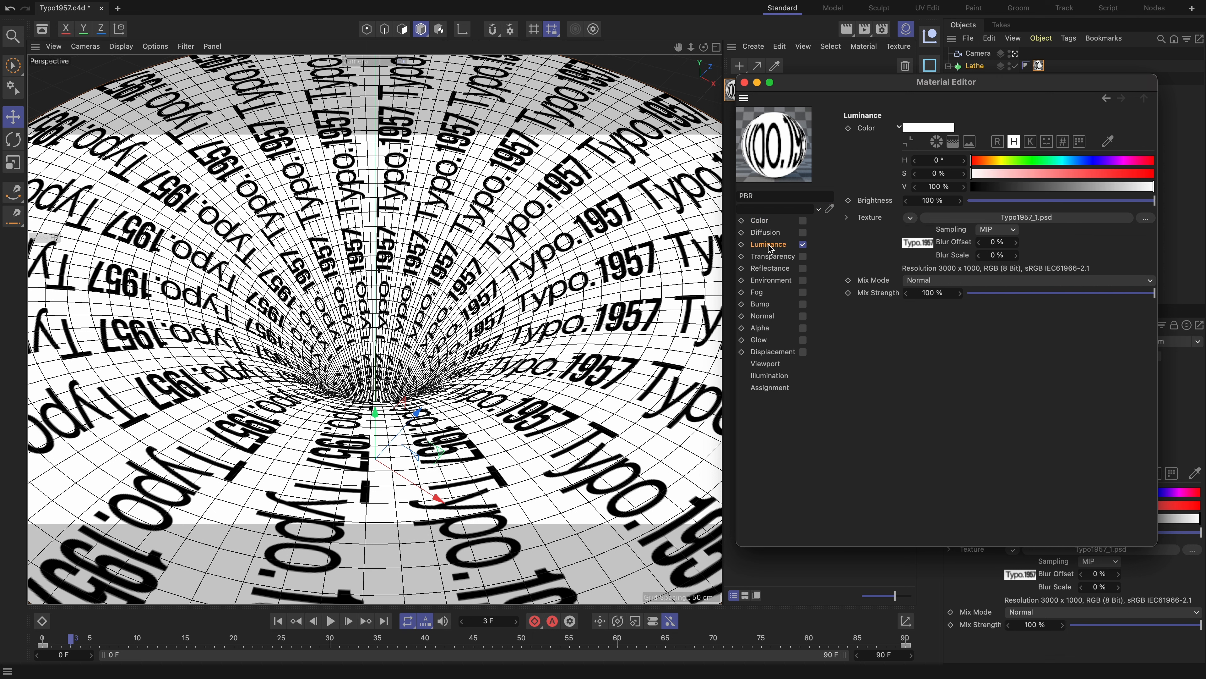
pyautogui.click(918, 244)
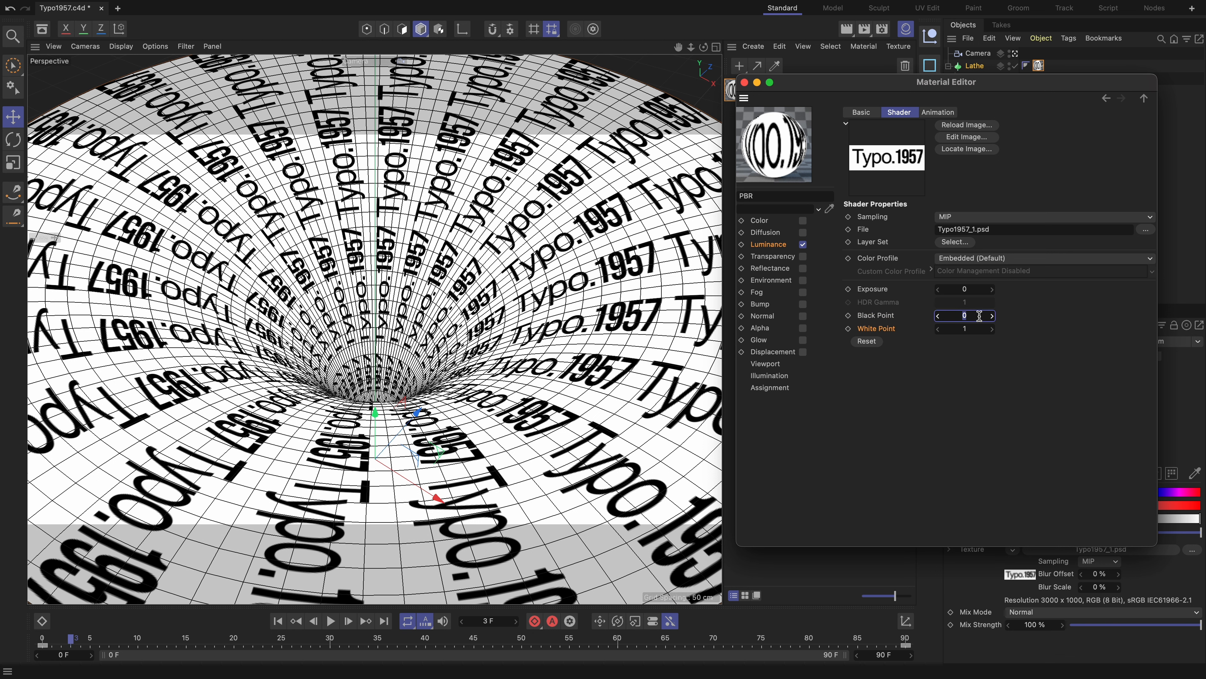
pyautogui.click(969, 328)
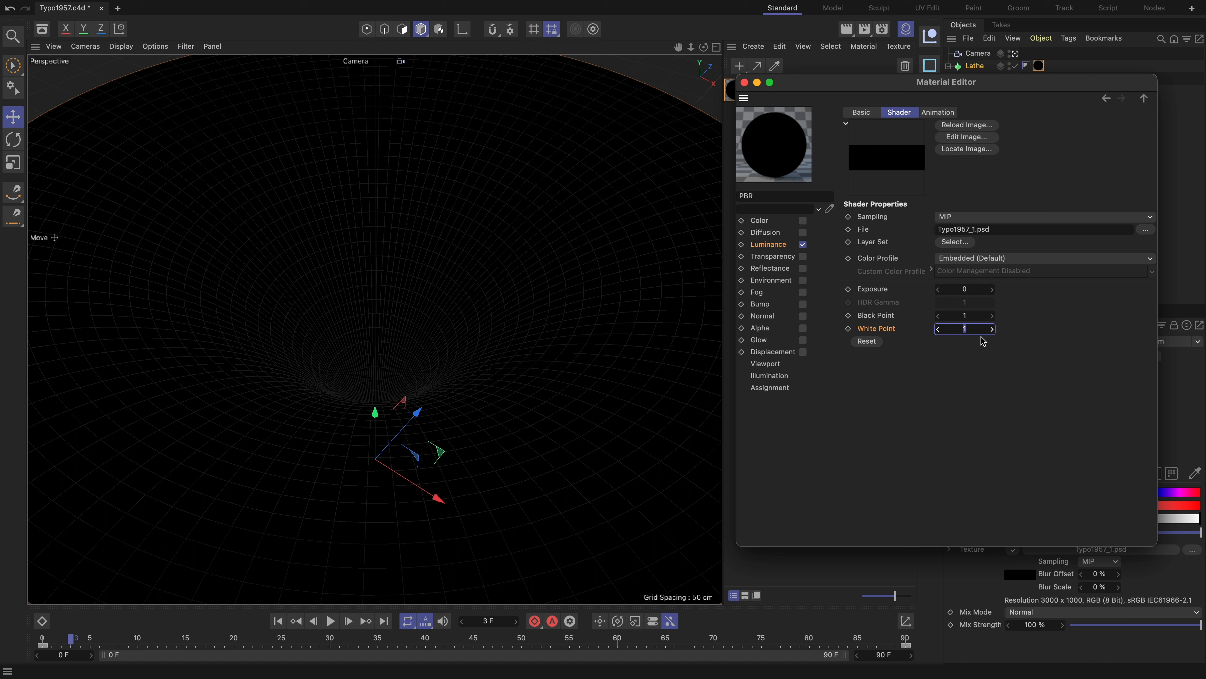
pyautogui.click(986, 363)
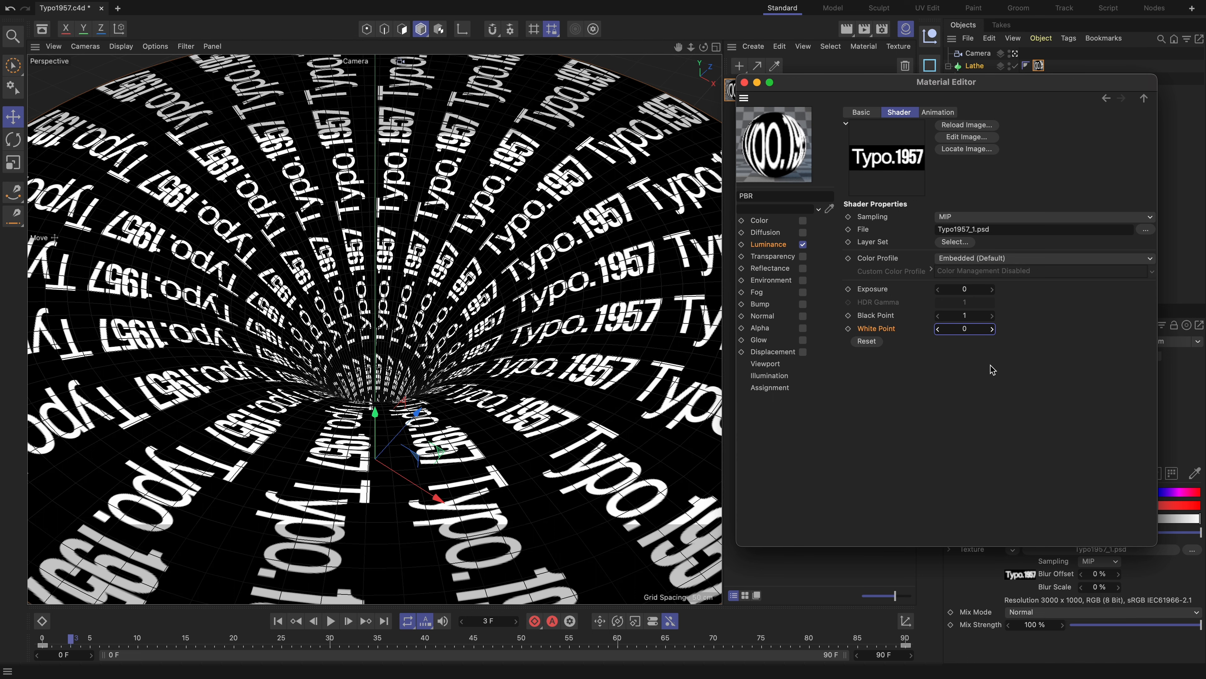
pyautogui.click(744, 83)
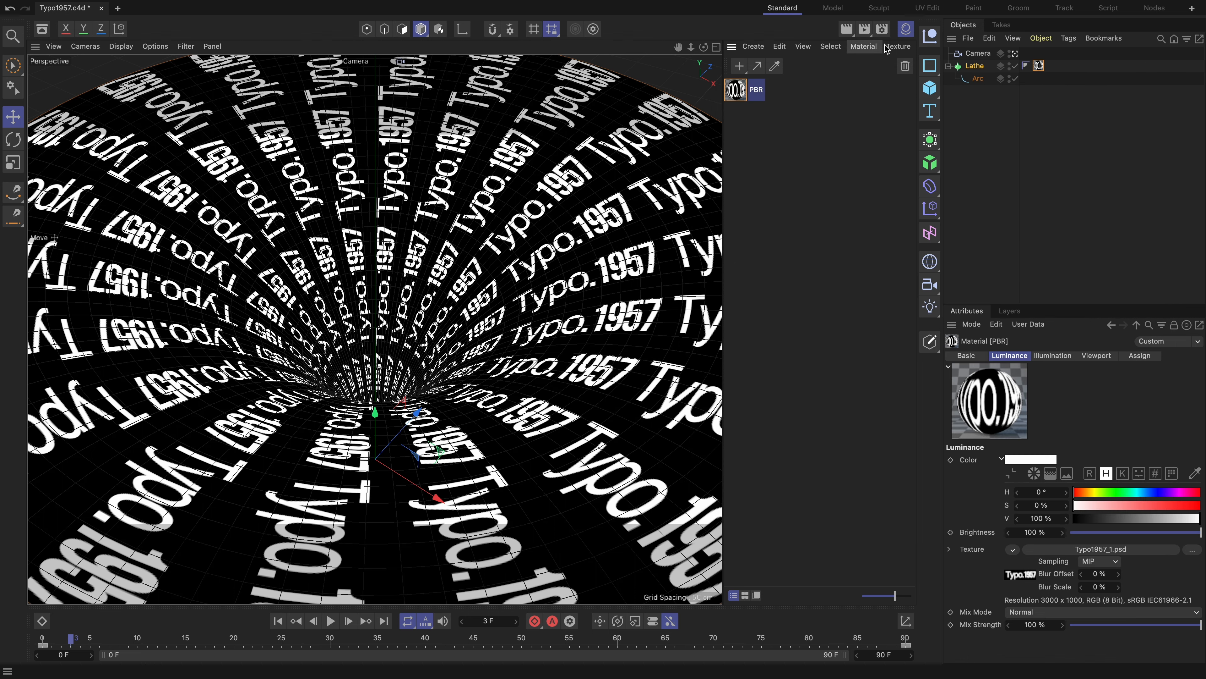
# Hide the material list and play the inverted white-on-black animation in the widened viewport, stopping it after the check.
pyautogui.click(907, 30)
pyautogui.click(907, 33)
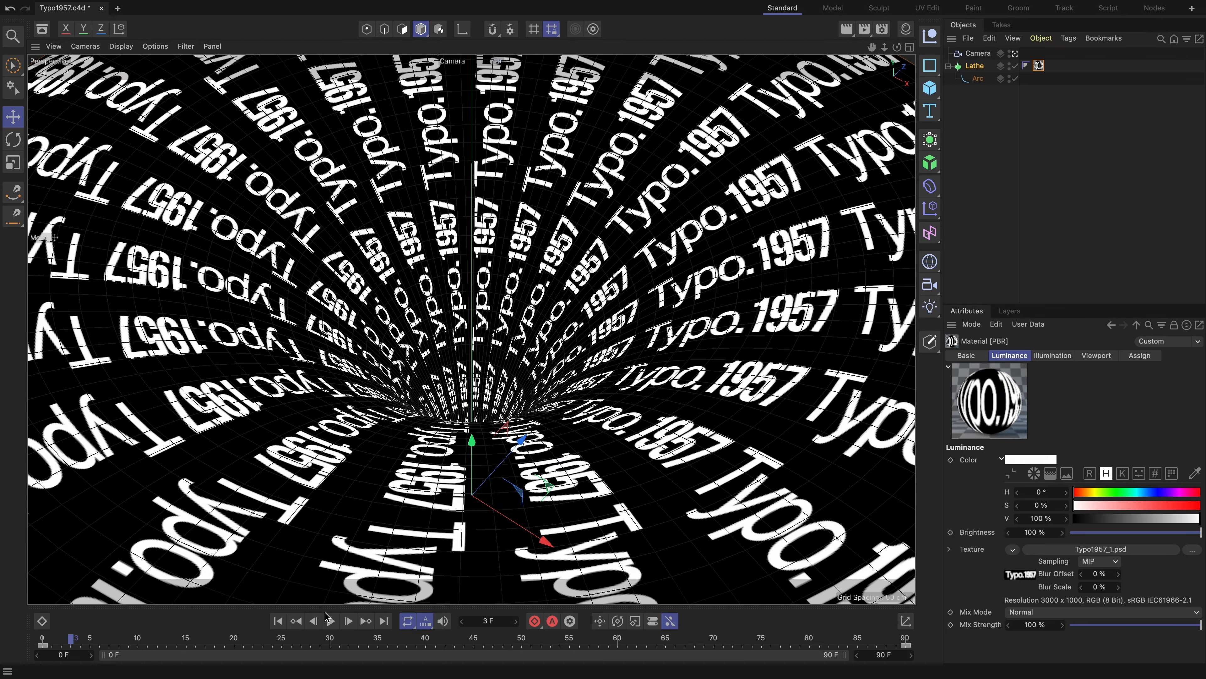
pyautogui.click(332, 621)
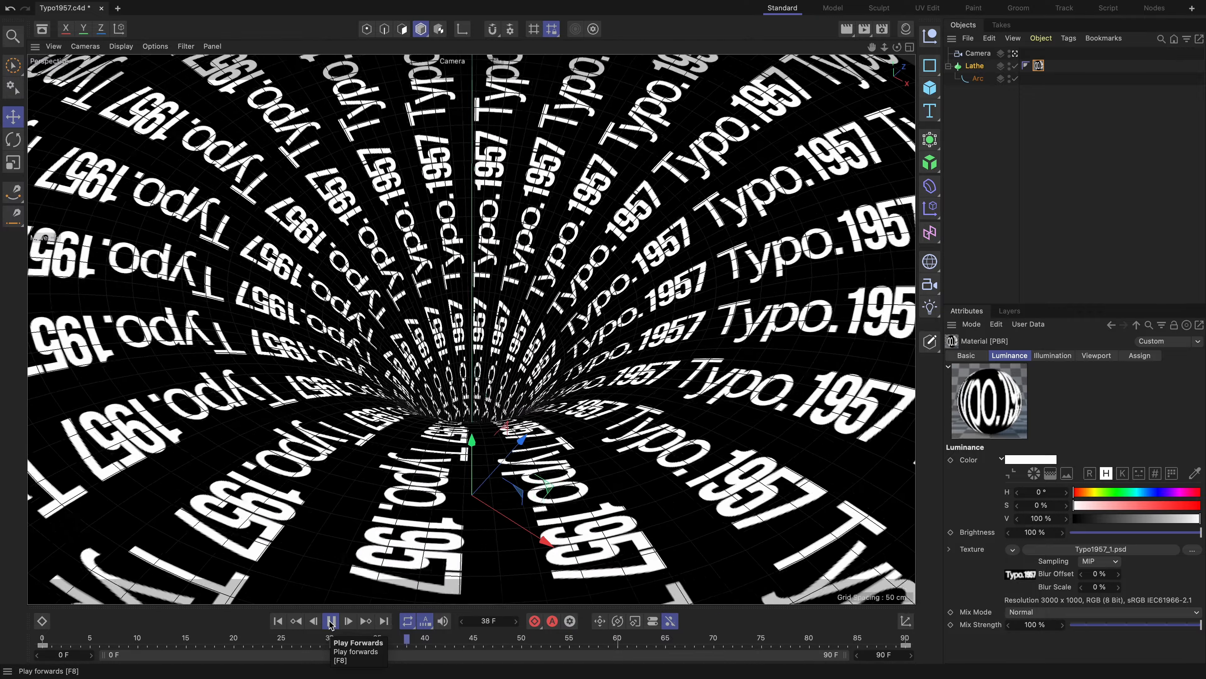
pyautogui.click(332, 621)
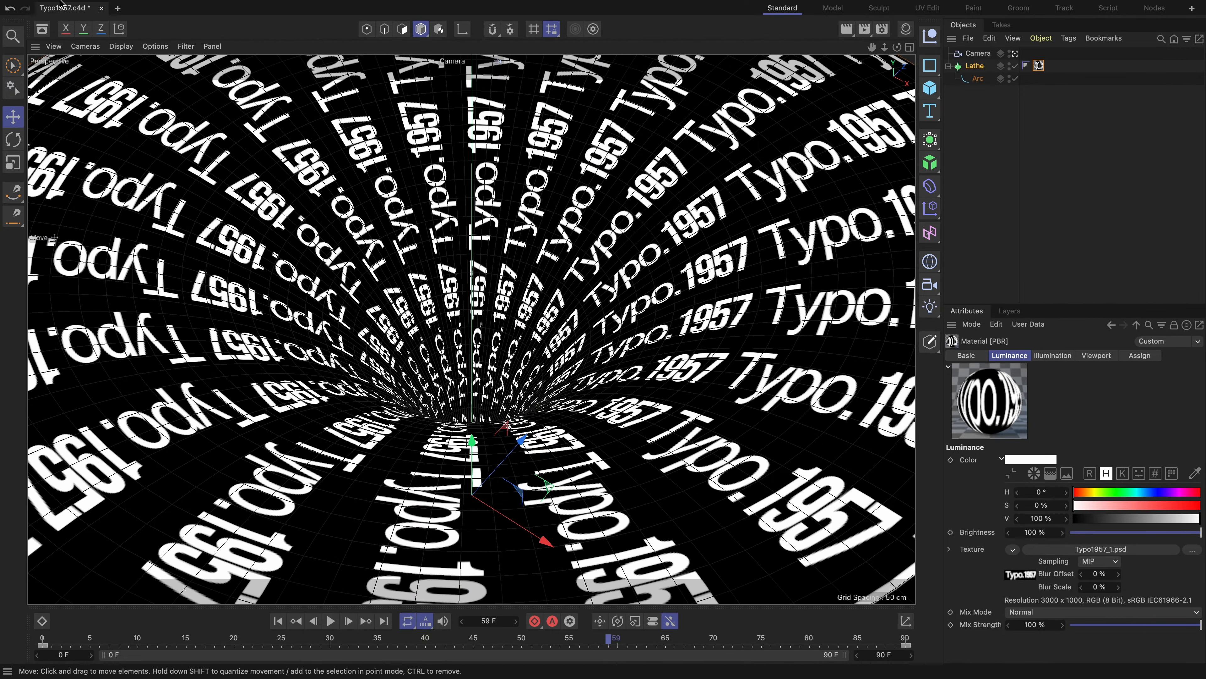
# Save the Typo1957.c4d project and switch to After Effects.
pyautogui.click(97, 7)
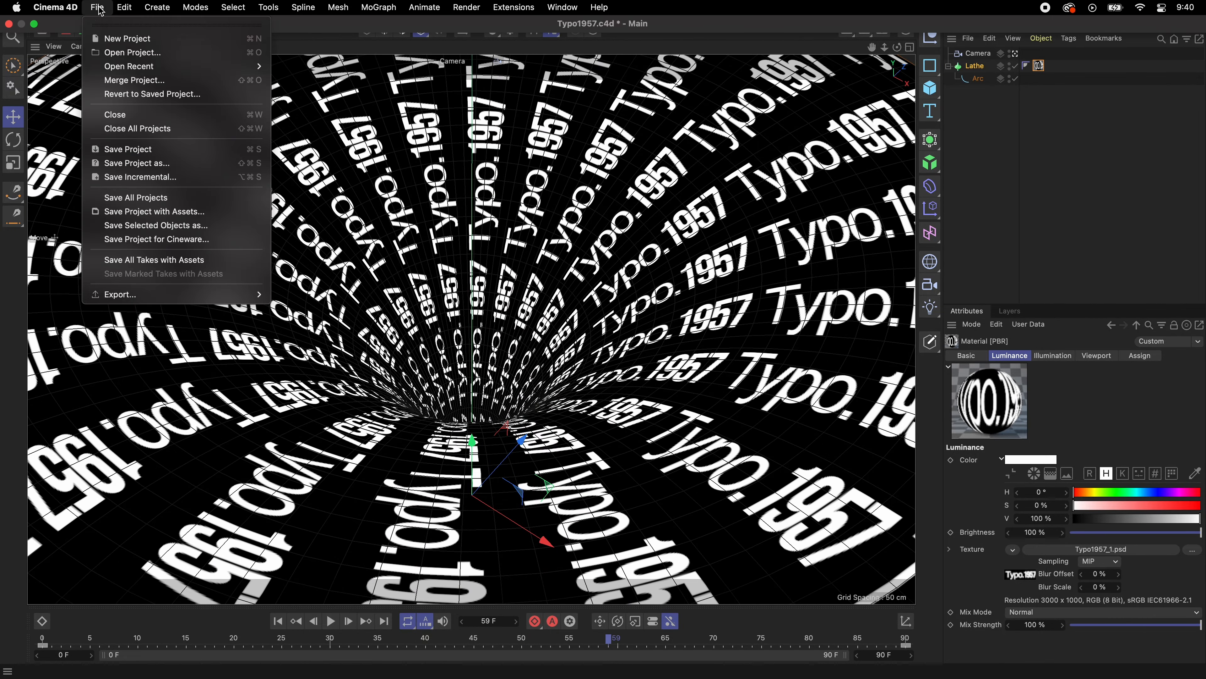
pyautogui.click(128, 149)
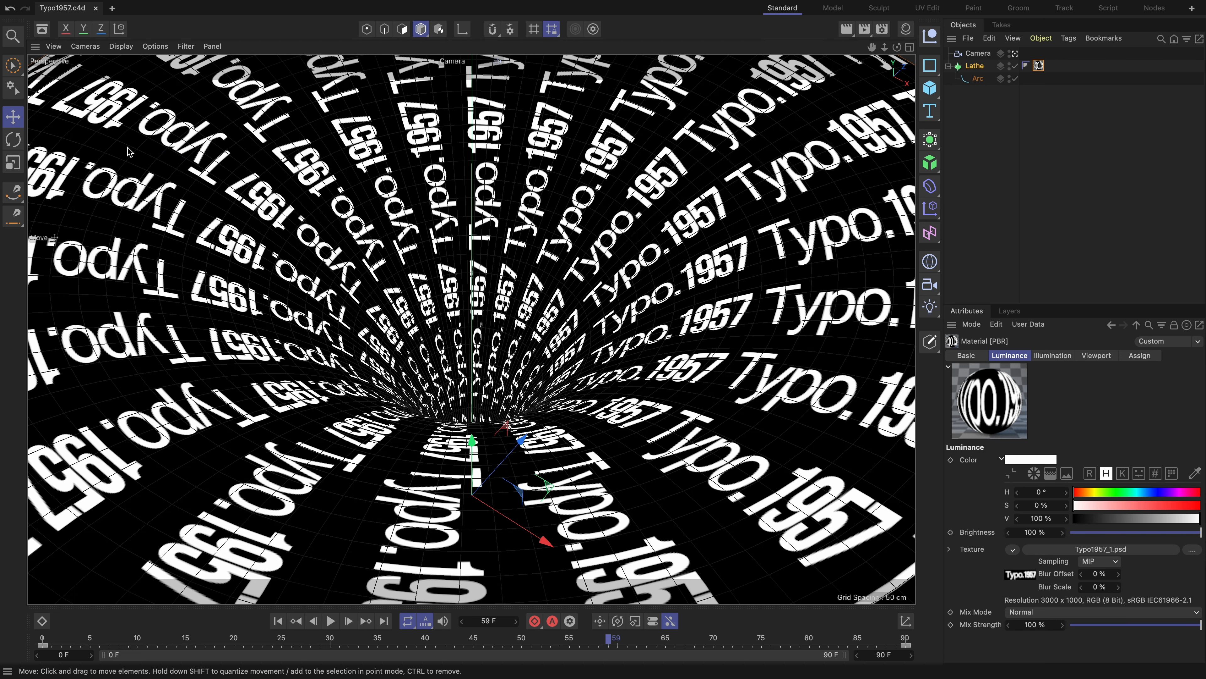
pyautogui.press('super+Tab')
pyautogui.press('super+Tab')
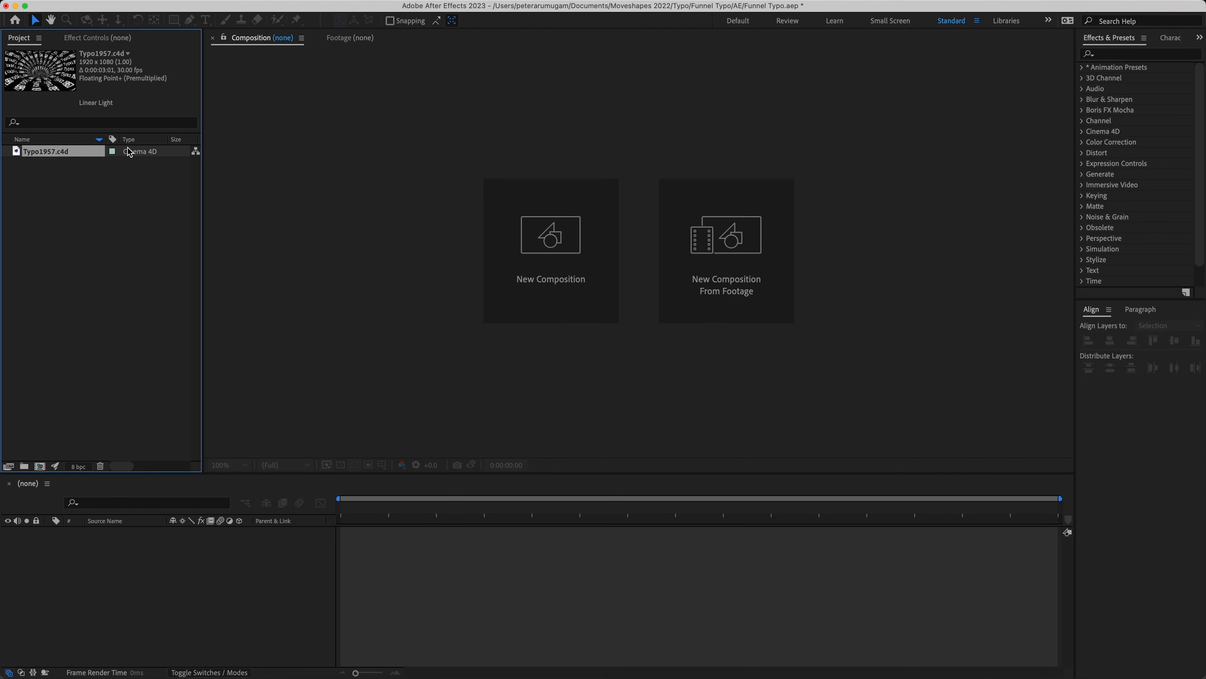
# Create a composition from the Typo1957.c4d footage and set its Cineware Renderer to Current.
pyautogui.moveTo(44, 154); pyautogui.dragTo(40, 465)
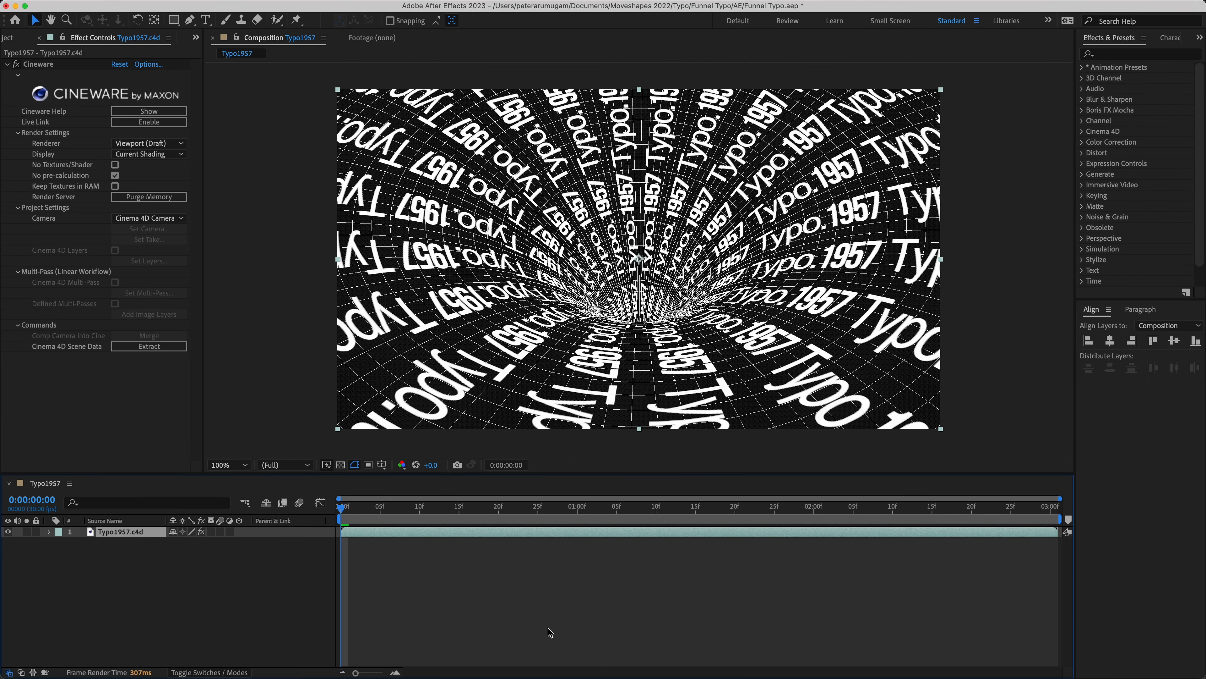
pyautogui.click(156, 143)
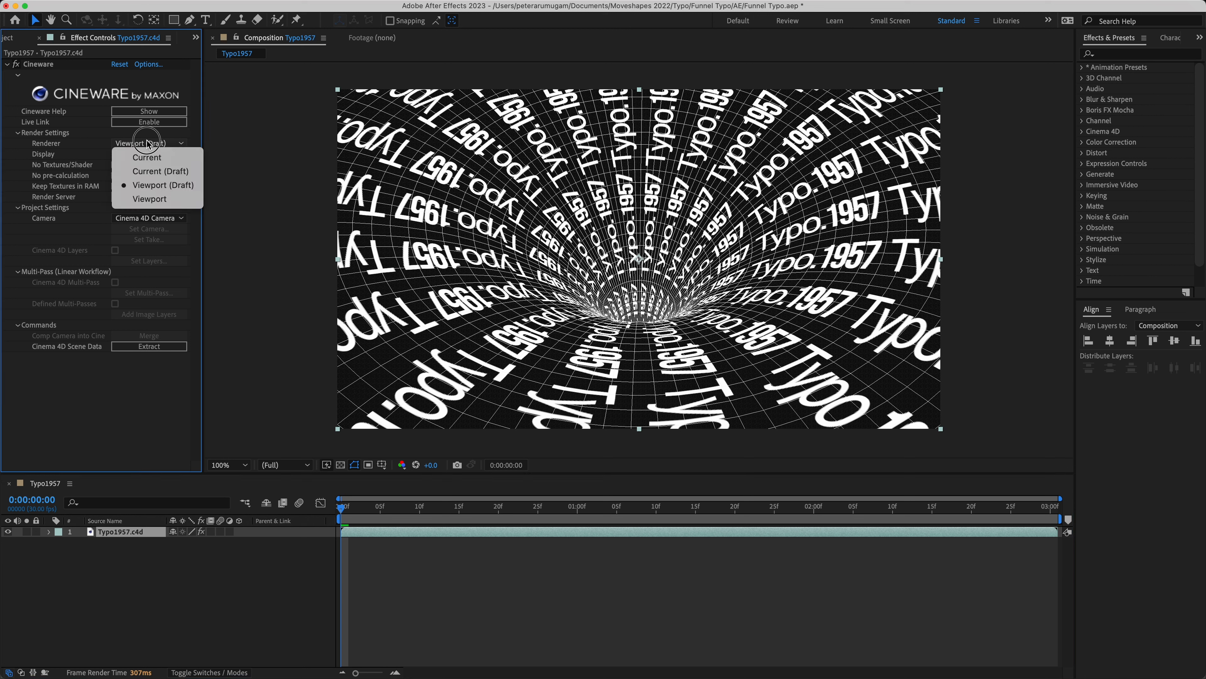
pyautogui.click(159, 161)
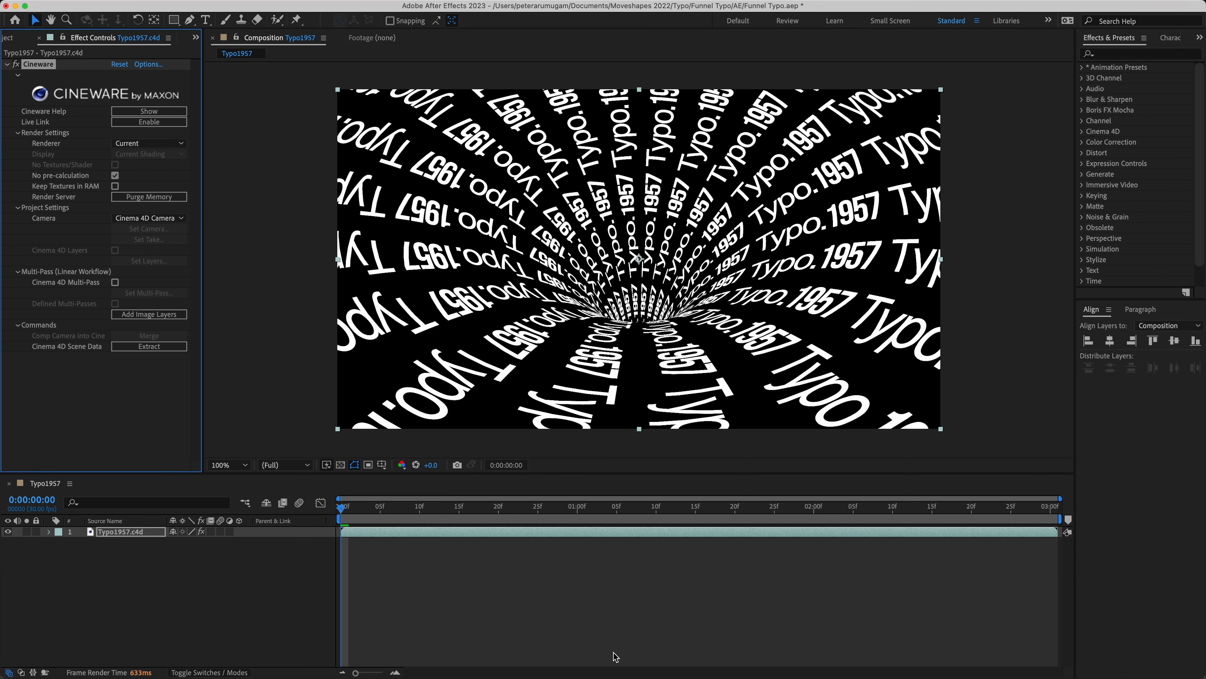
# Deselect the layer, preview the rendered Typo1957 composition and stop playback.
pyautogui.click(611, 652)
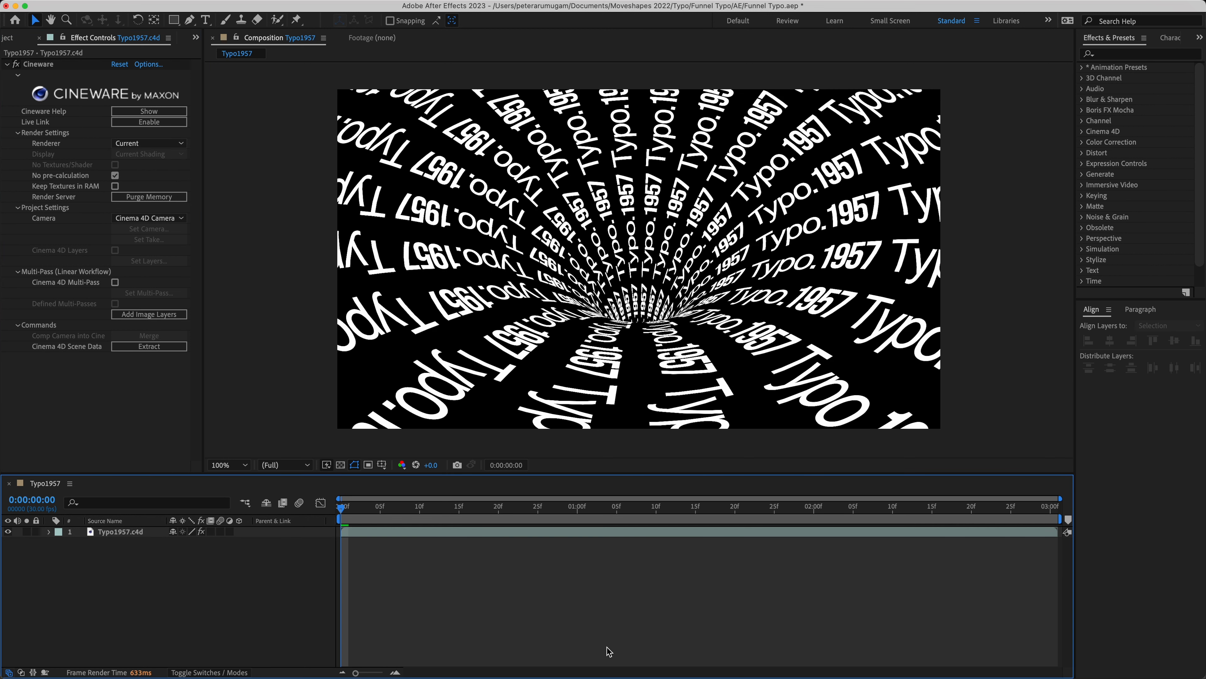
pyautogui.press('space')
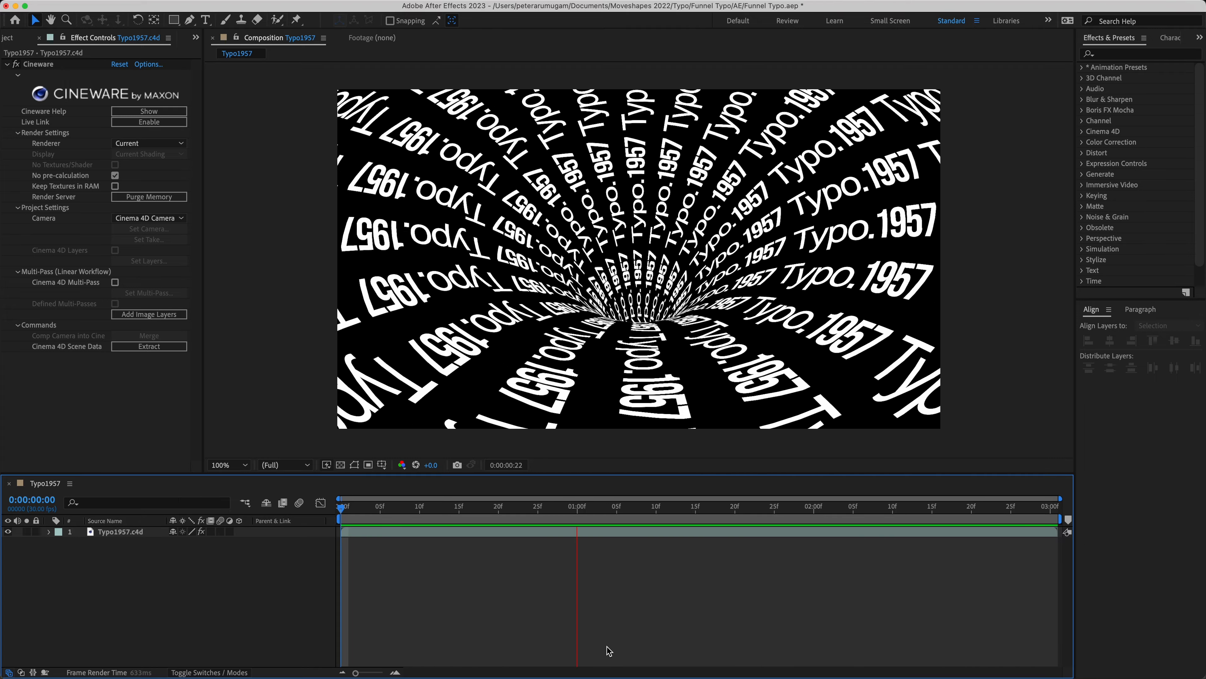
pyautogui.press('space')
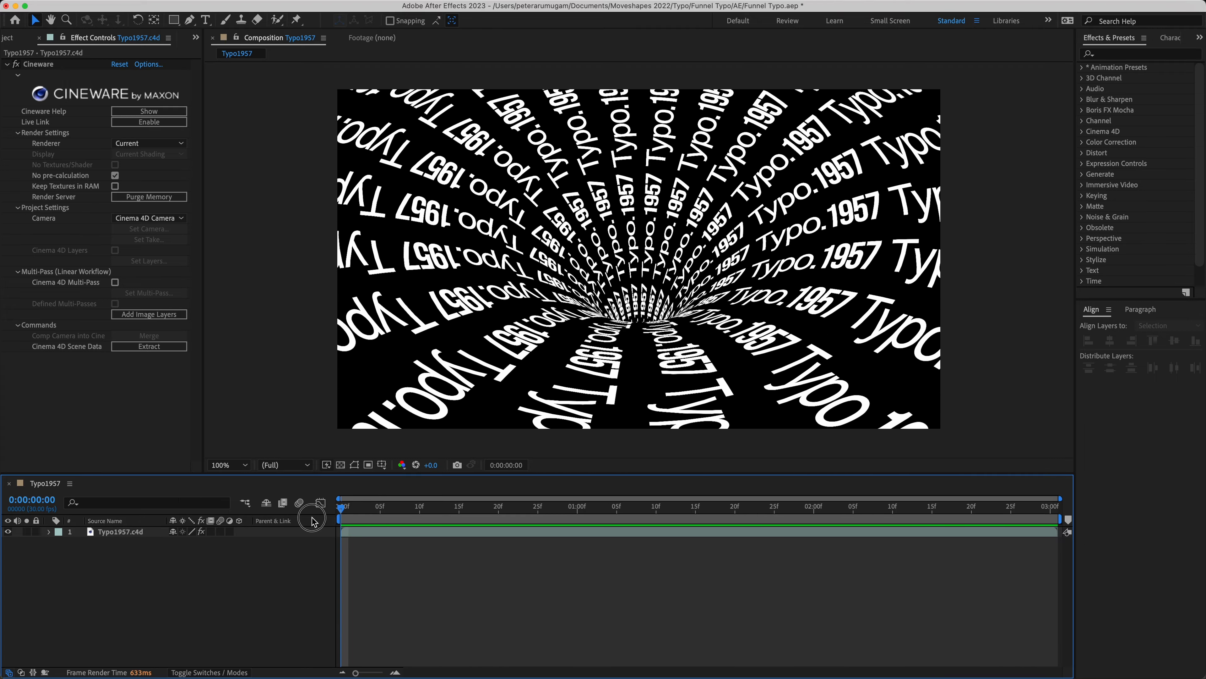
# Switch back to Cinema 4D, reframe the camera slightly closer to the funnel and save the project.
pyautogui.press('super+Tab')
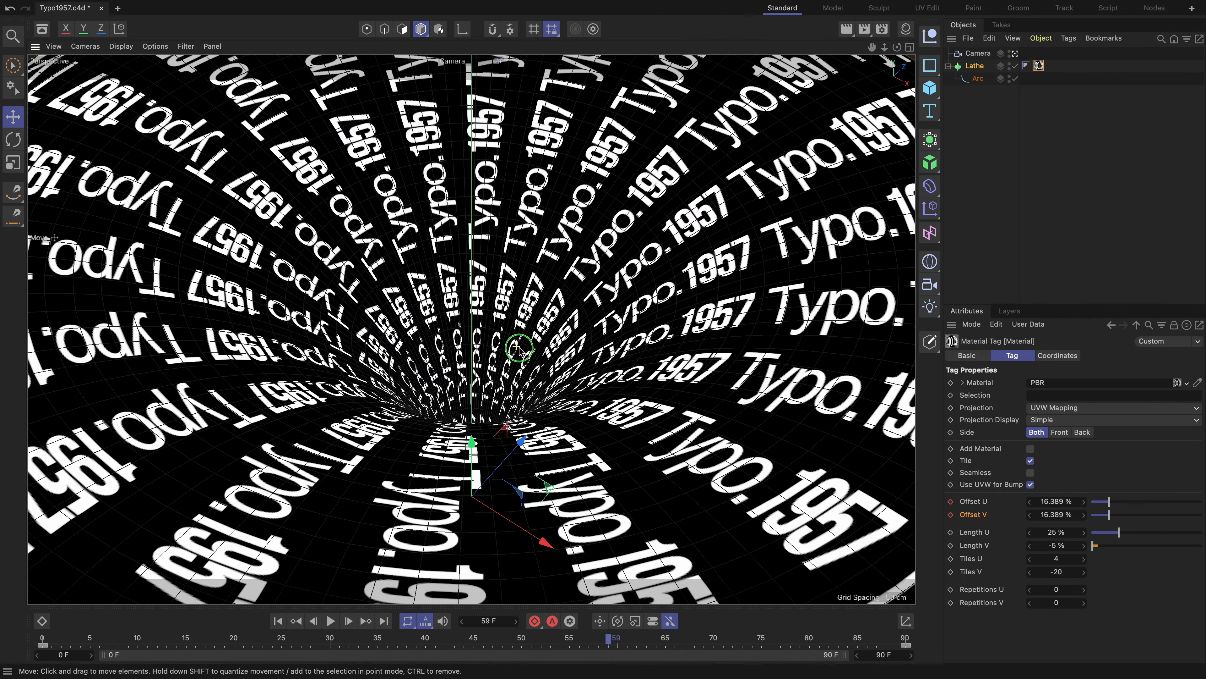
pyautogui.keyDown('alt'); pyautogui.moveTo(519, 347); pyautogui.dragTo(549, 344, button='right'); pyautogui.keyUp('alt')
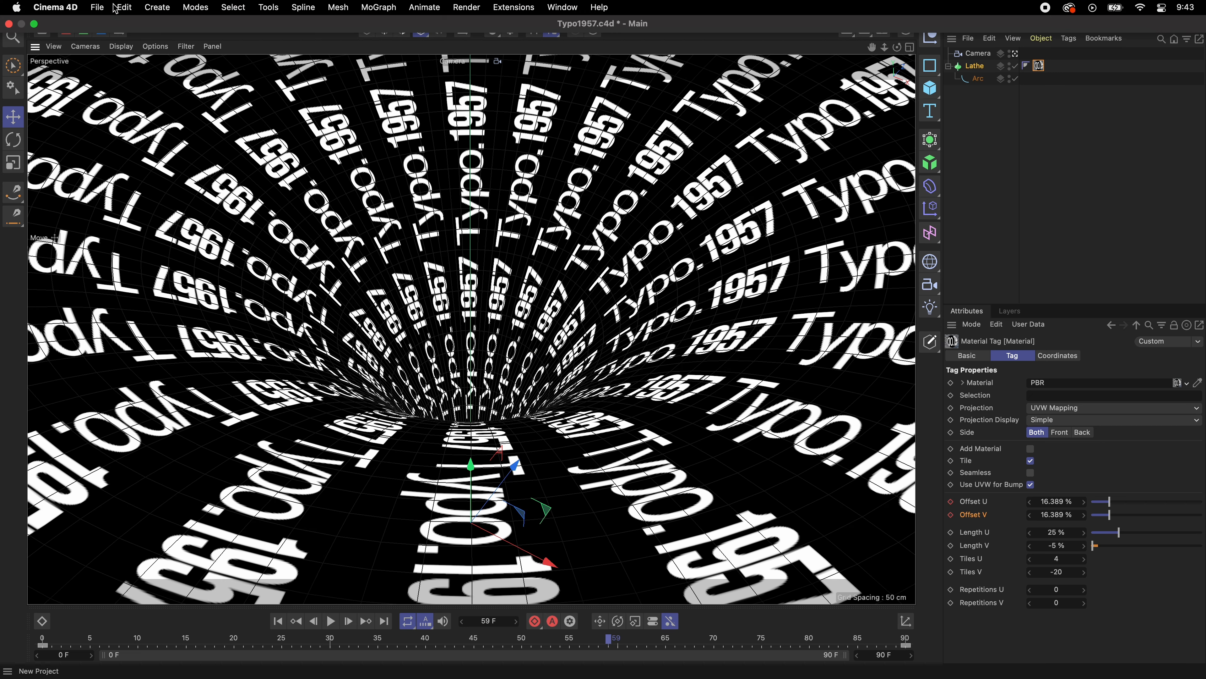
pyautogui.click(98, 8)
pyautogui.click(133, 153)
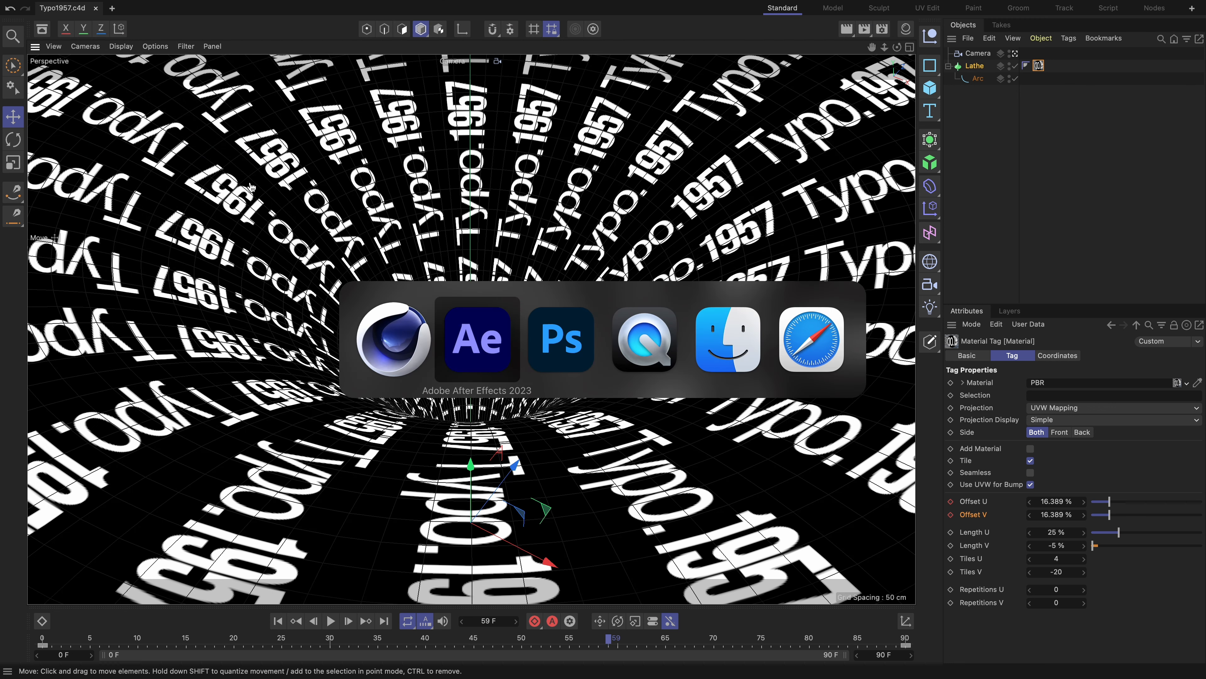
# Switch to After Effects and return the Typo1957 composition to its first frame.
pyautogui.press('super+Tab')
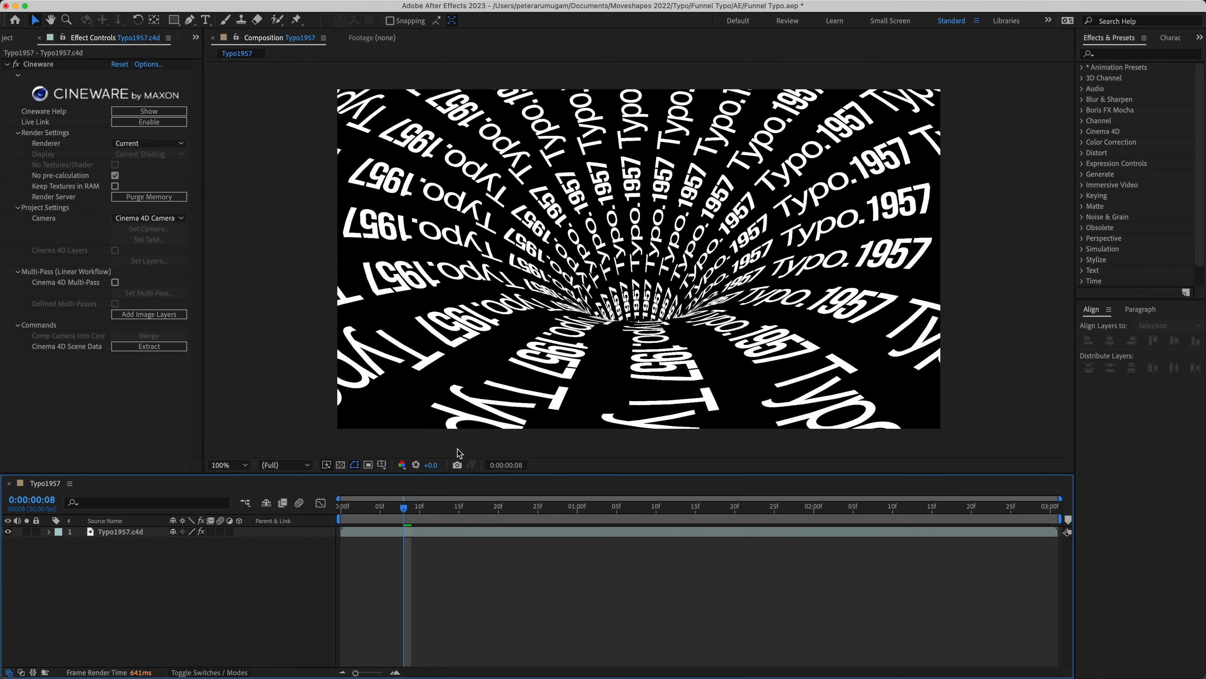
pyautogui.press('Home')
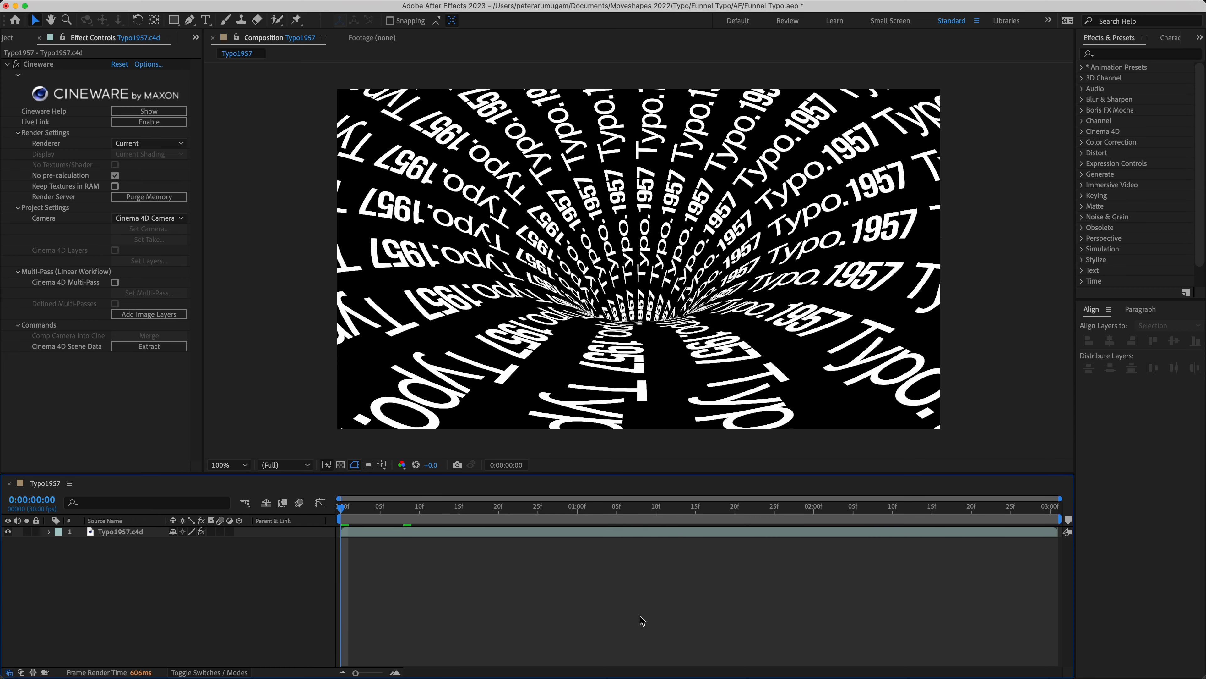